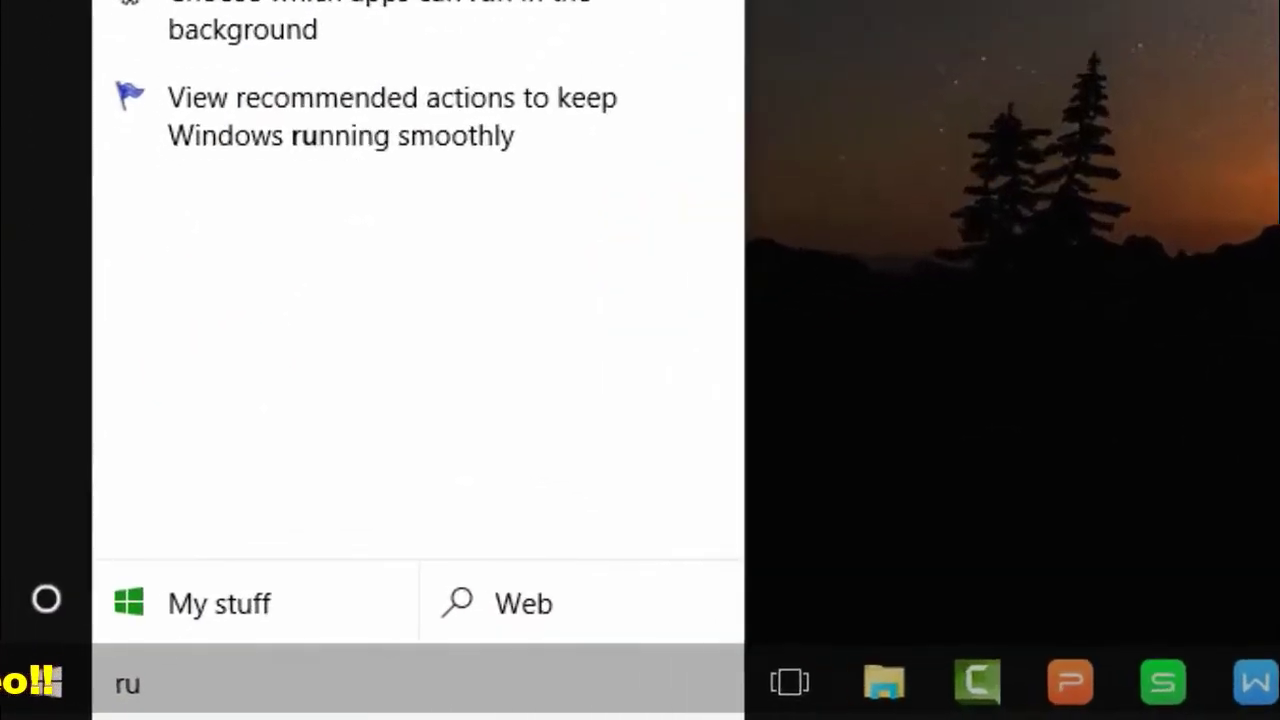
# Step: Open the Registry Editor by running regedit from the Run dialog
pyautogui.press('Return')
pyautogui.click(370, 406)
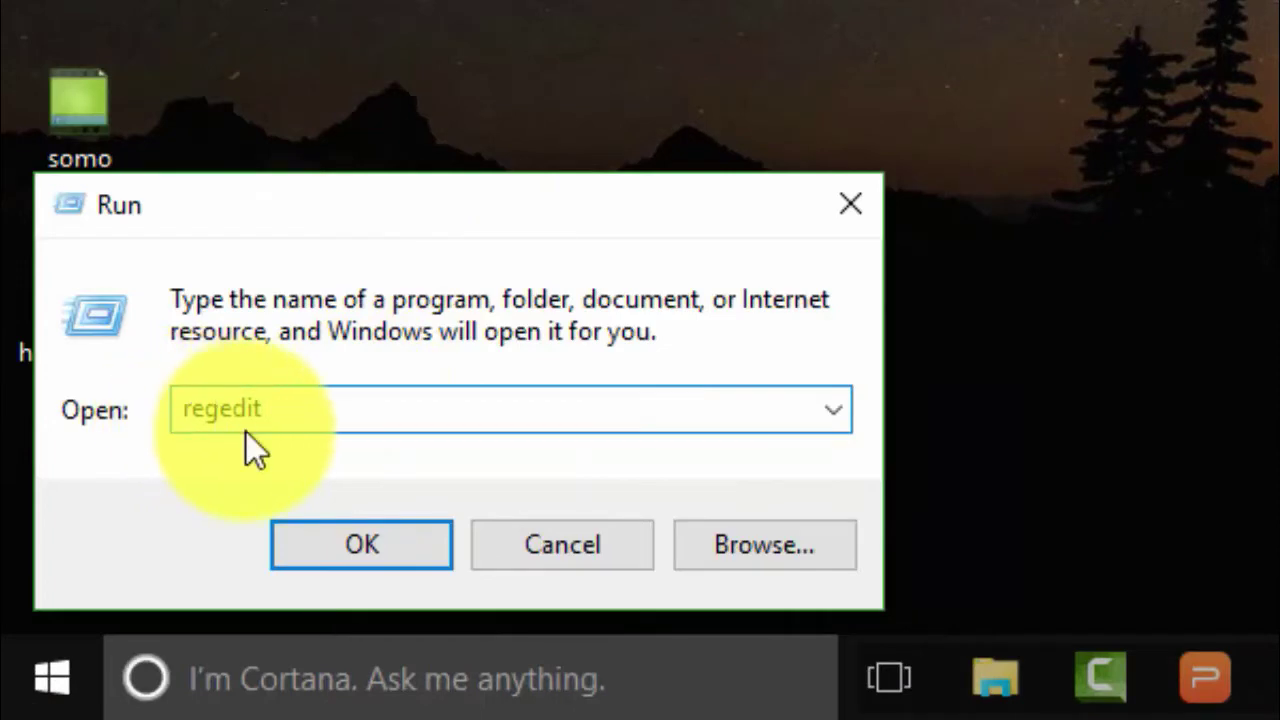
pyautogui.click(363, 551)
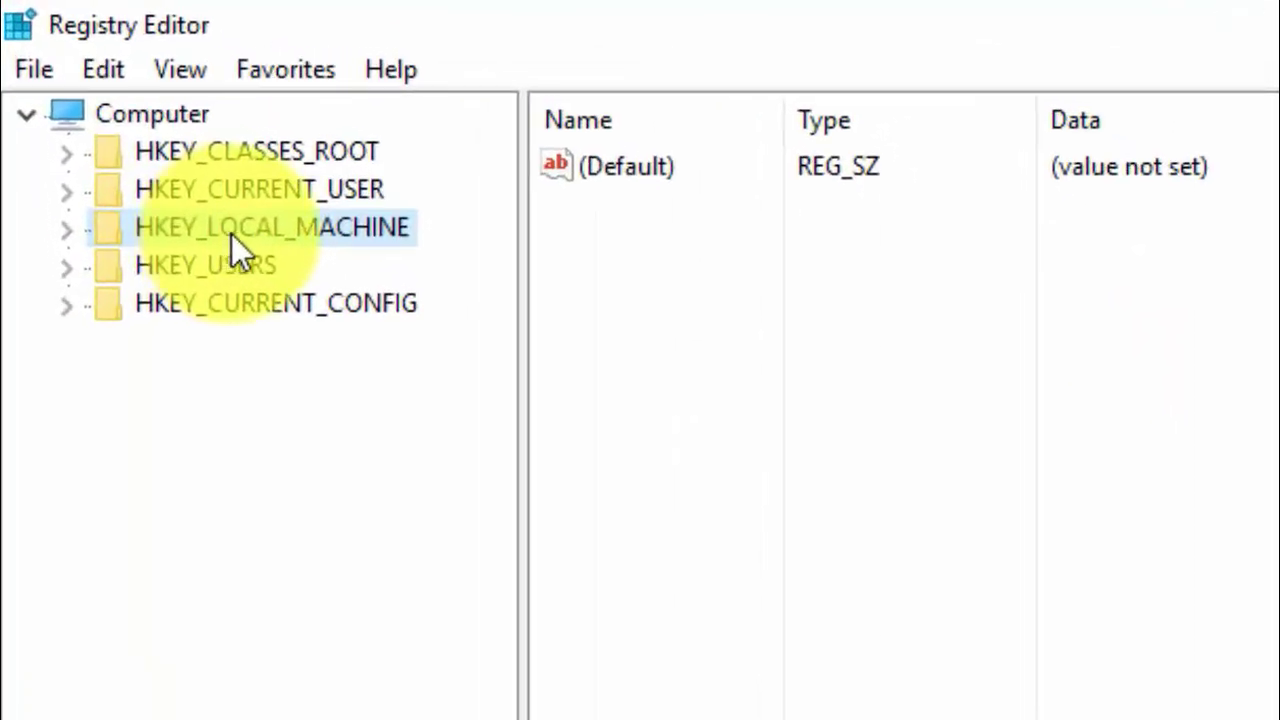
# Step: Expand the registry tree down to HKEY_LOCAL_MACHINE\SOFTWARE\Policies\Microsoft\Windows
pyautogui.click(62, 227)
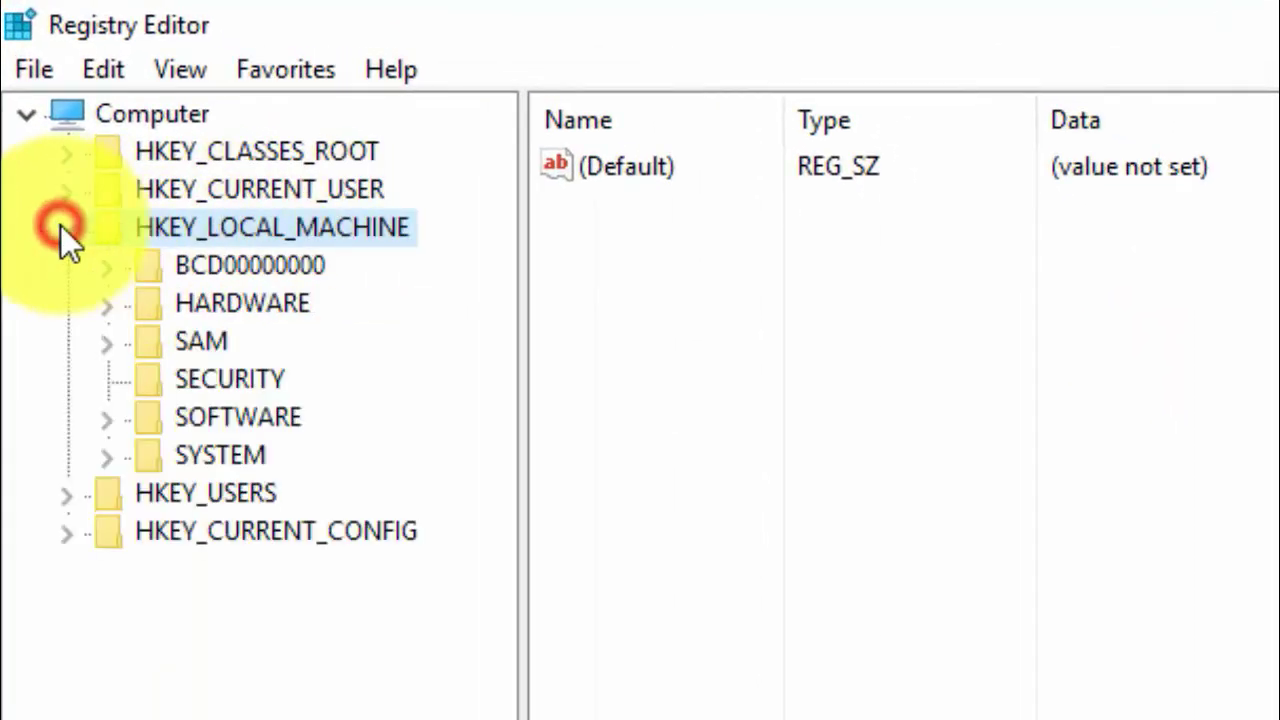
pyautogui.click(106, 417)
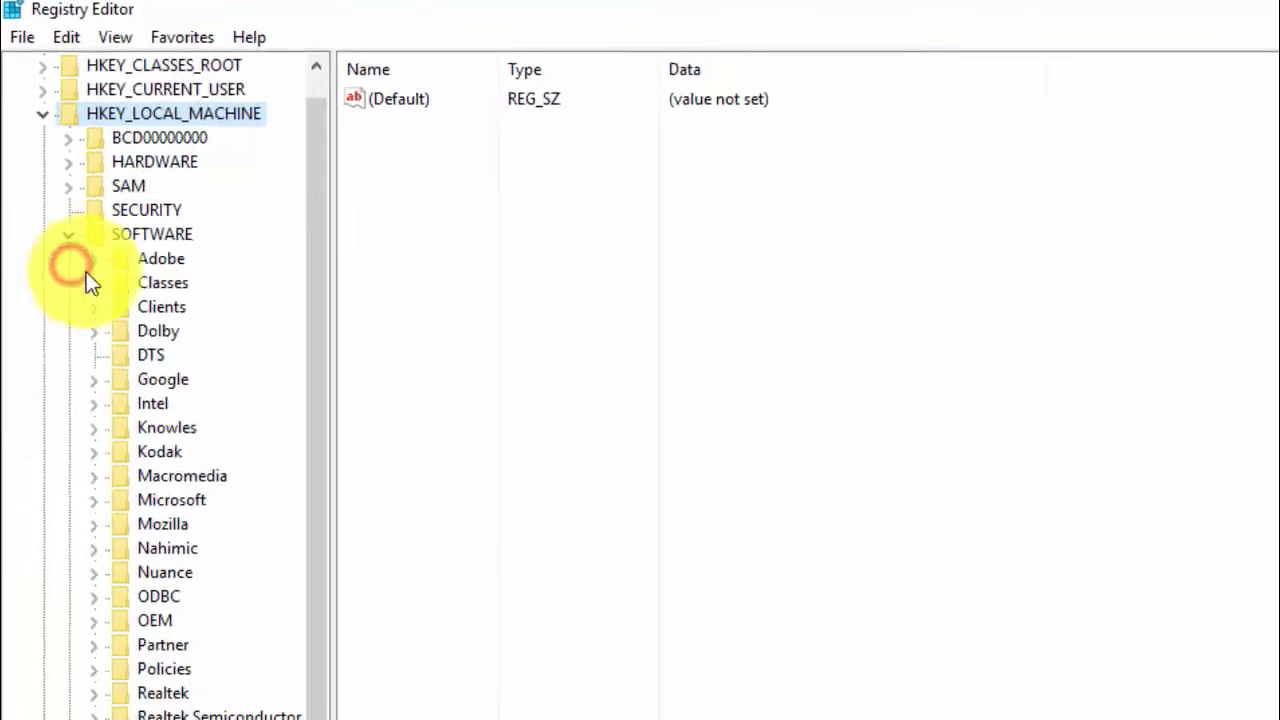
pyautogui.moveTo(323, 332); pyautogui.dragTo(324, 353)
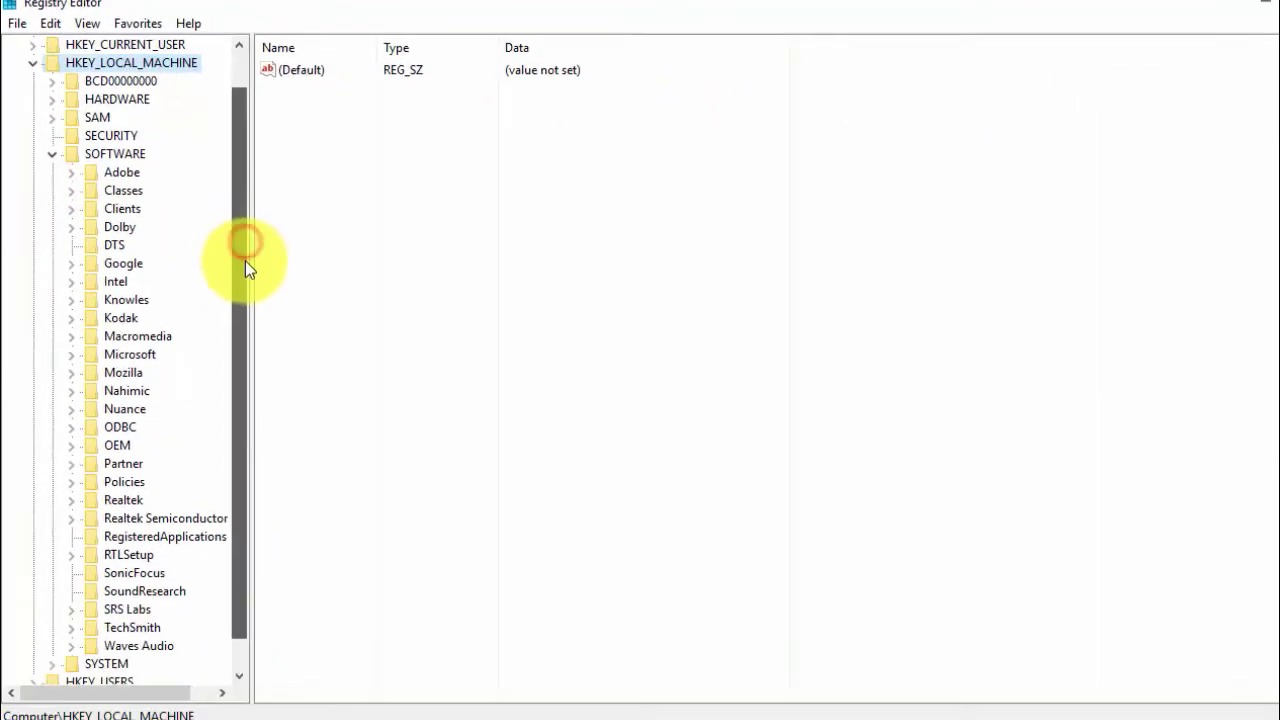
pyautogui.moveTo(245, 261); pyautogui.dragTo(239, 306)
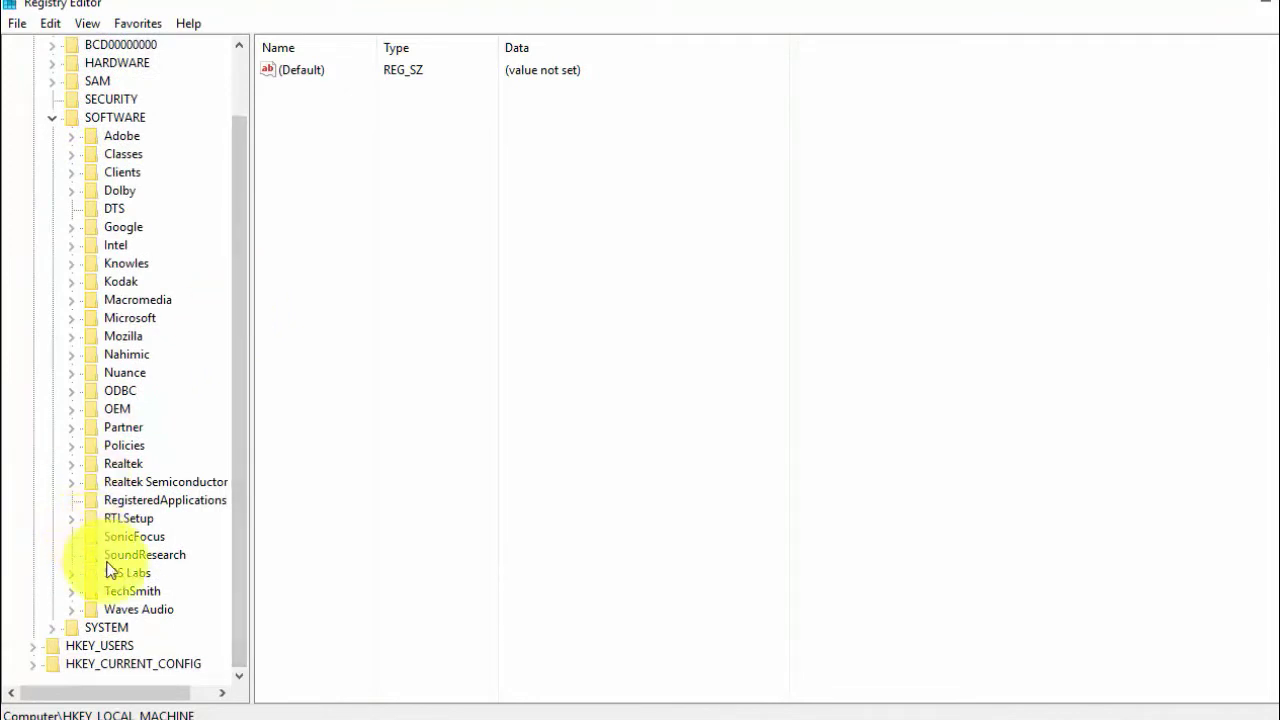
pyautogui.click(72, 445)
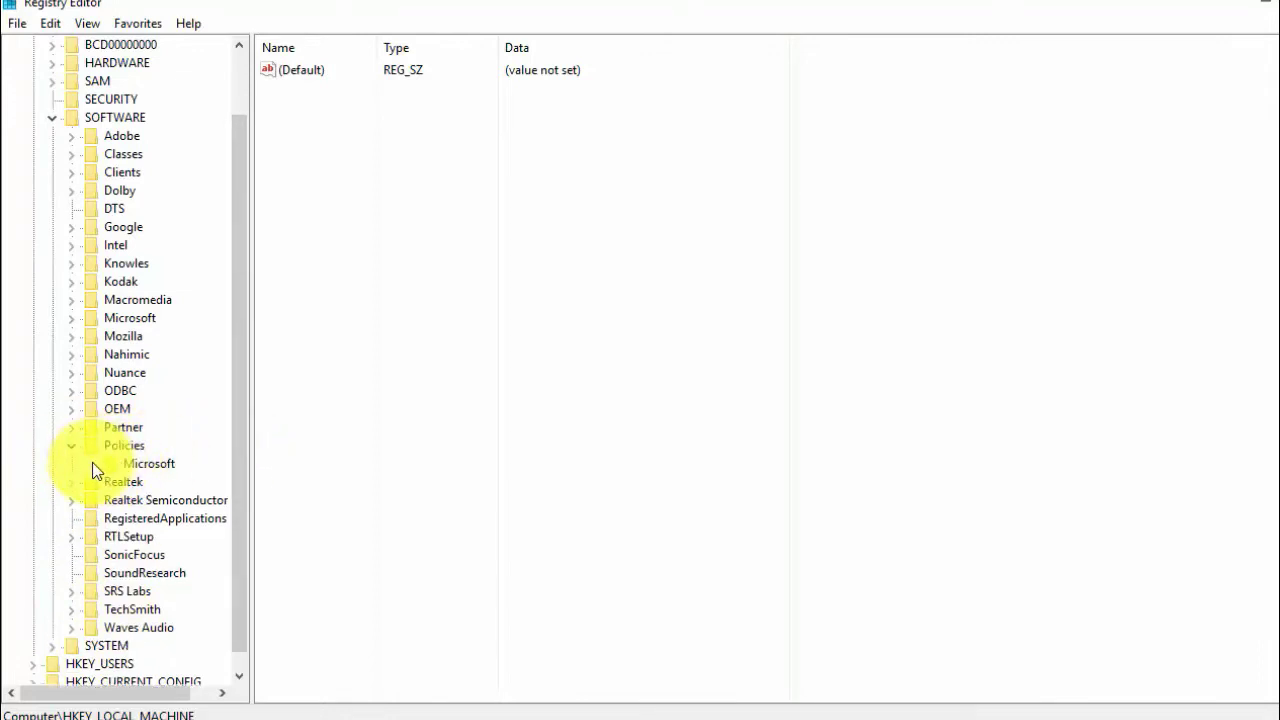
pyautogui.click(91, 465)
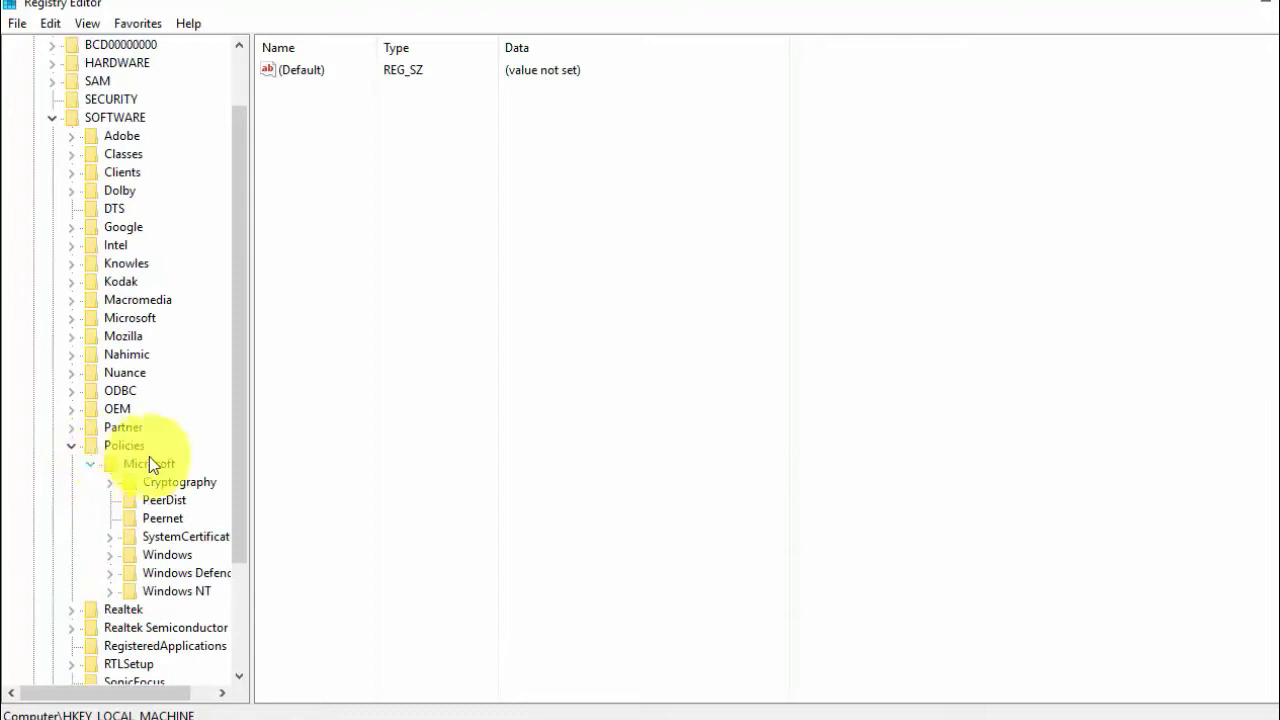
pyautogui.click(111, 555)
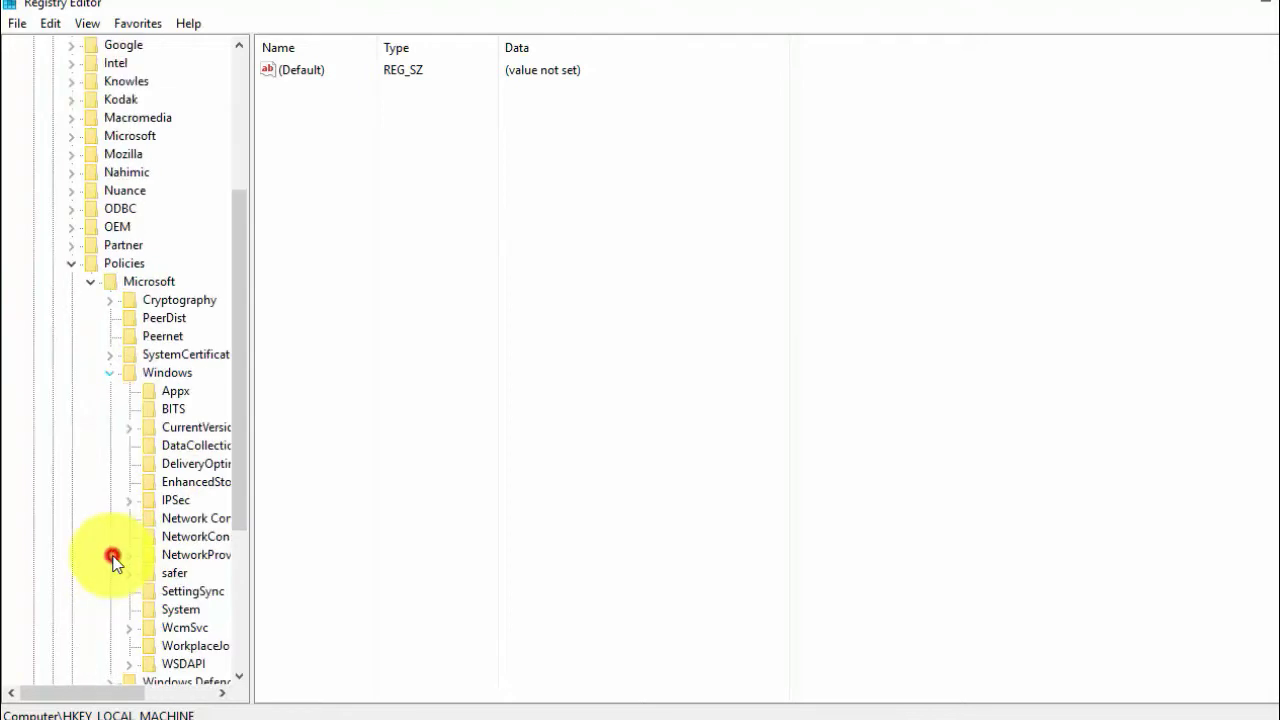
# Step: Create a new key under the Policies\Microsoft\Windows key and name it Windows Search
pyautogui.click(164, 373)
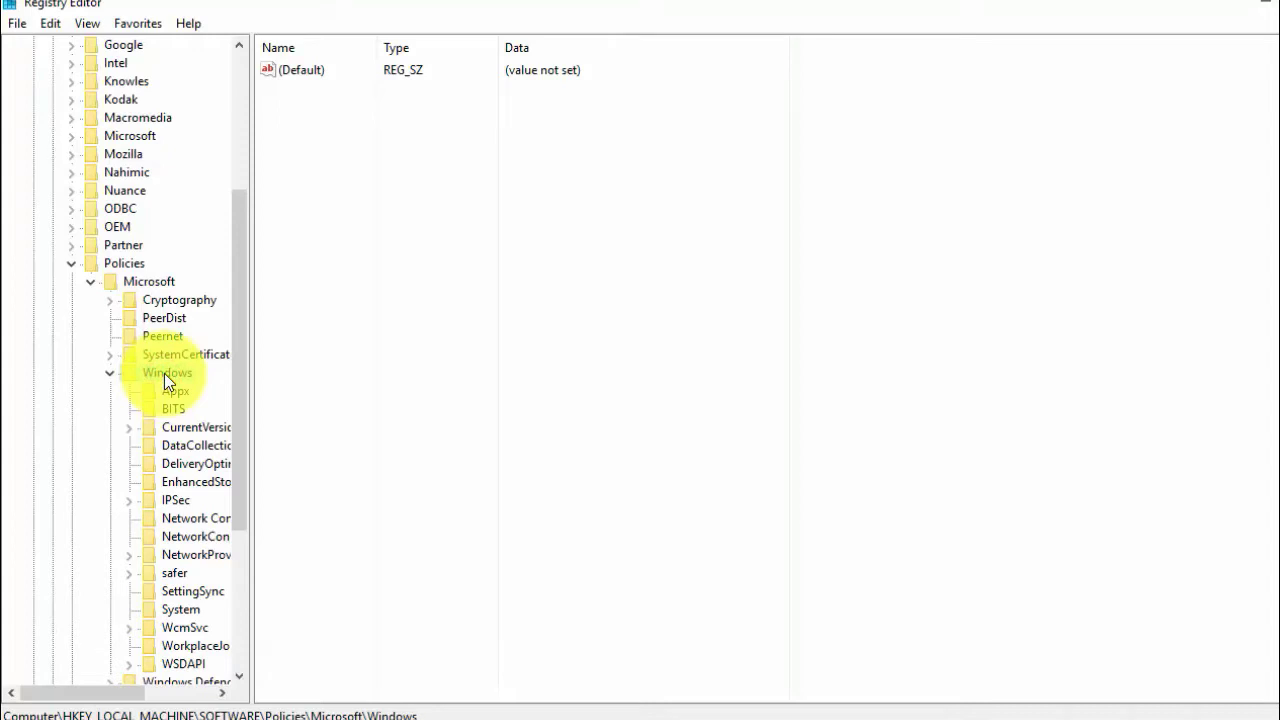
pyautogui.rightClick(164, 373)
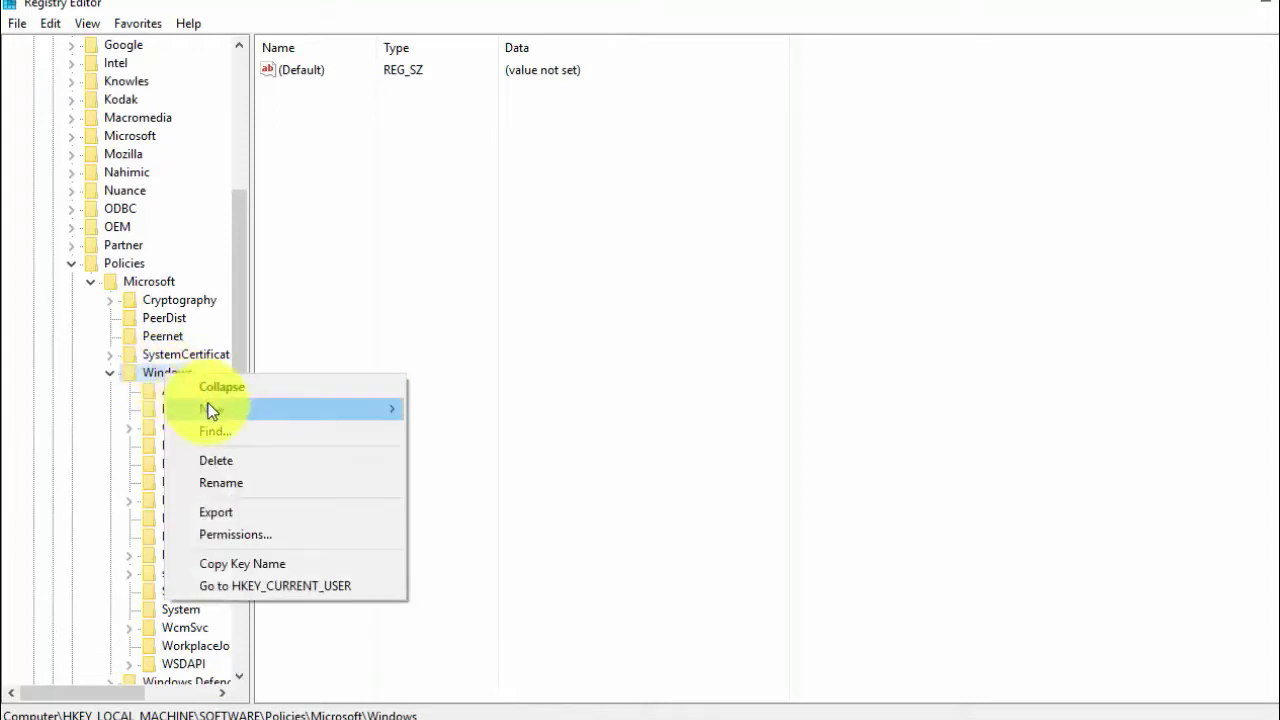
pyautogui.moveTo(253, 410)
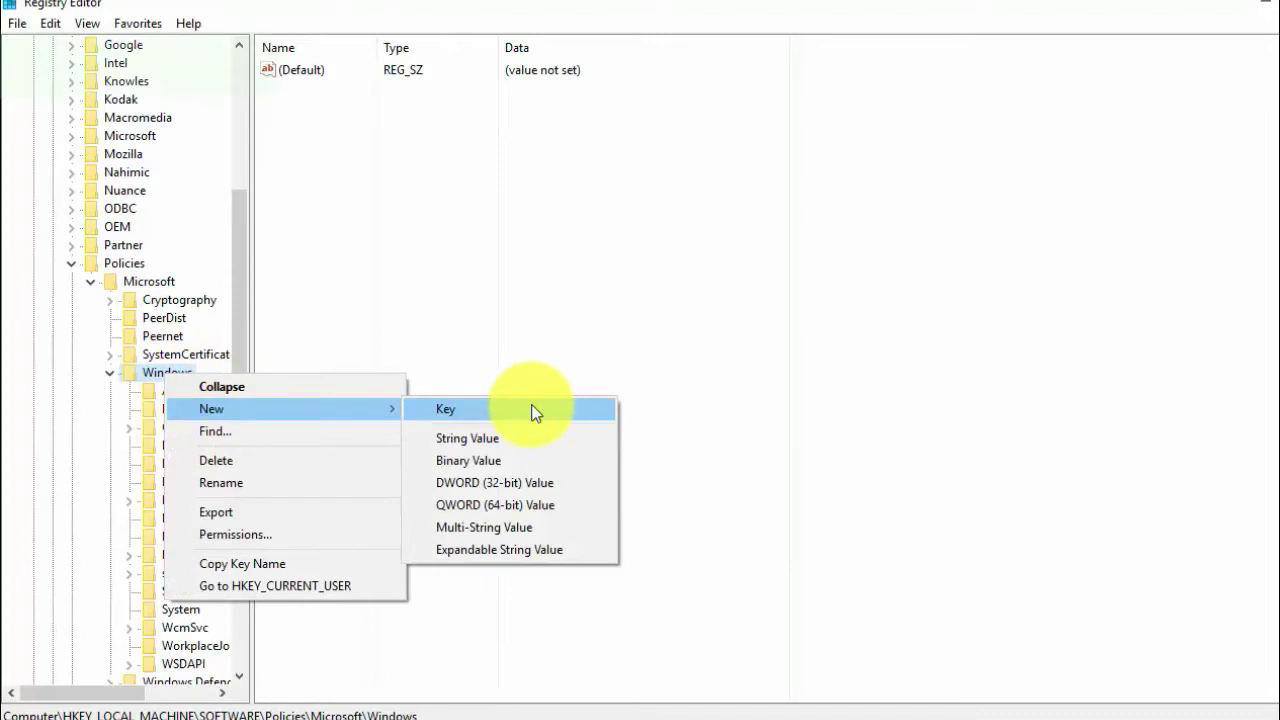
pyautogui.click(506, 408)
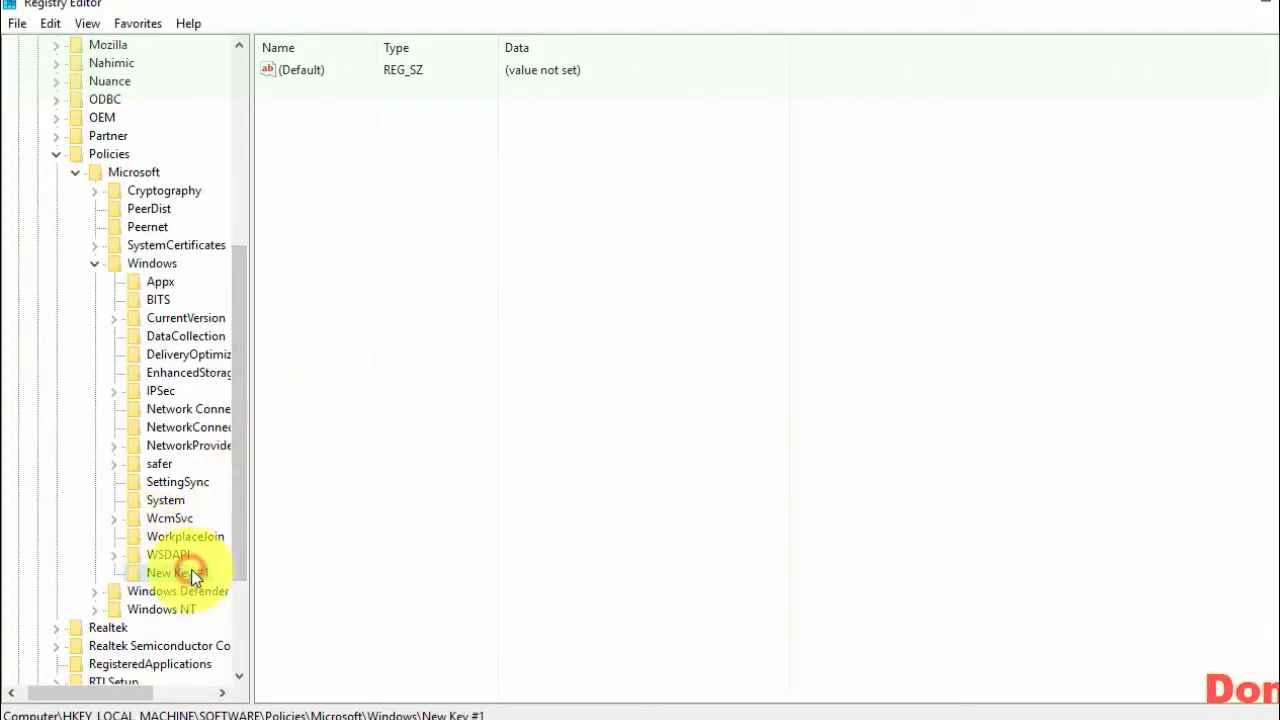
pyautogui.rightClick(192, 575)
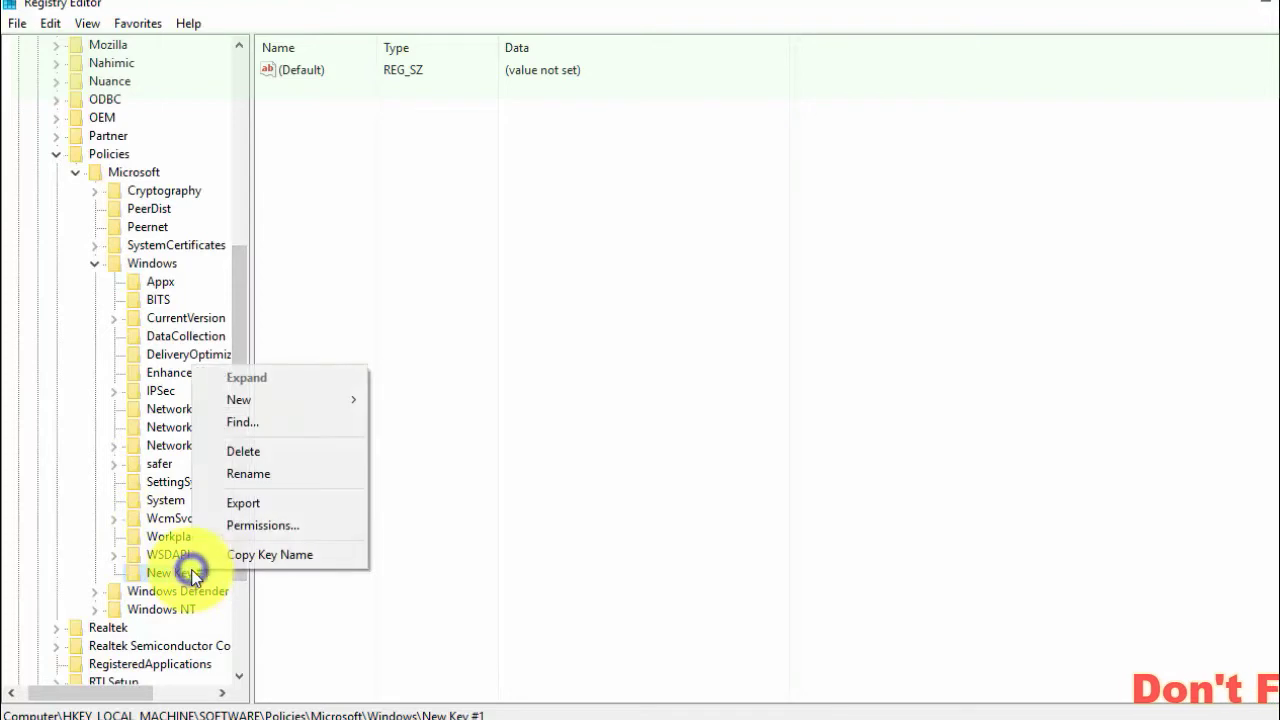
pyautogui.click(272, 478)
pyautogui.write('Wi')
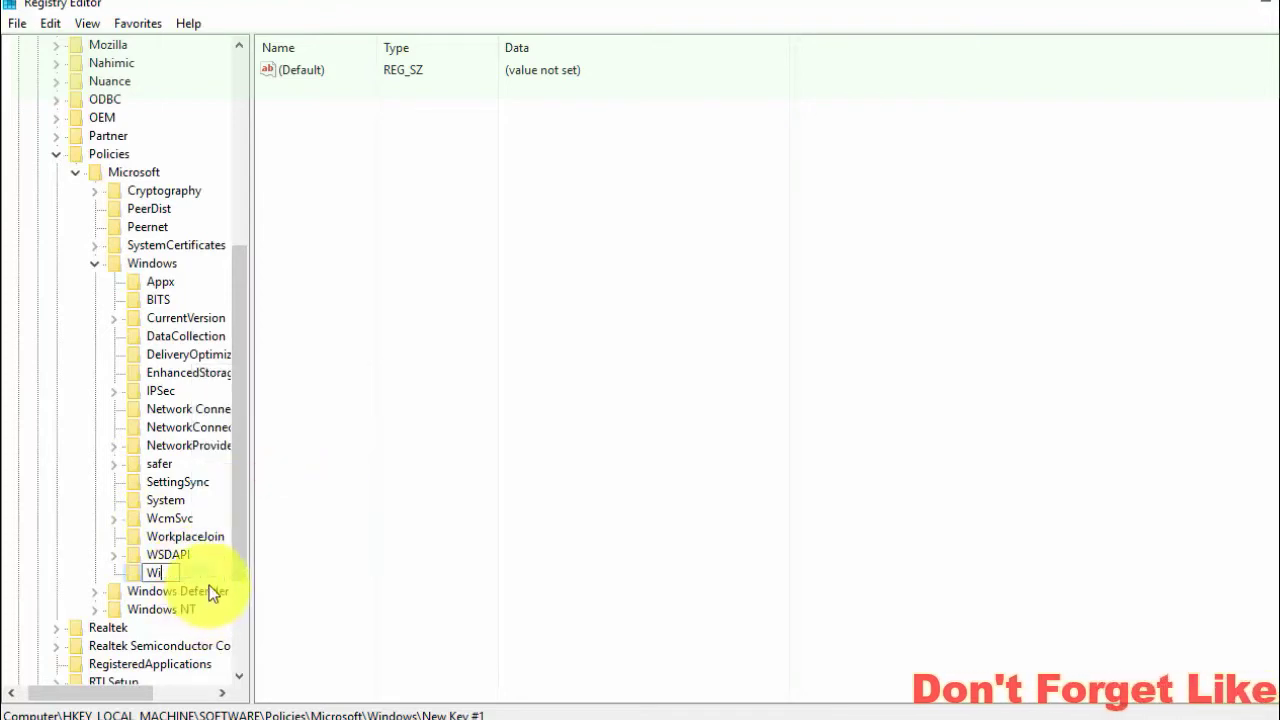
pyautogui.write('ndows Searc')
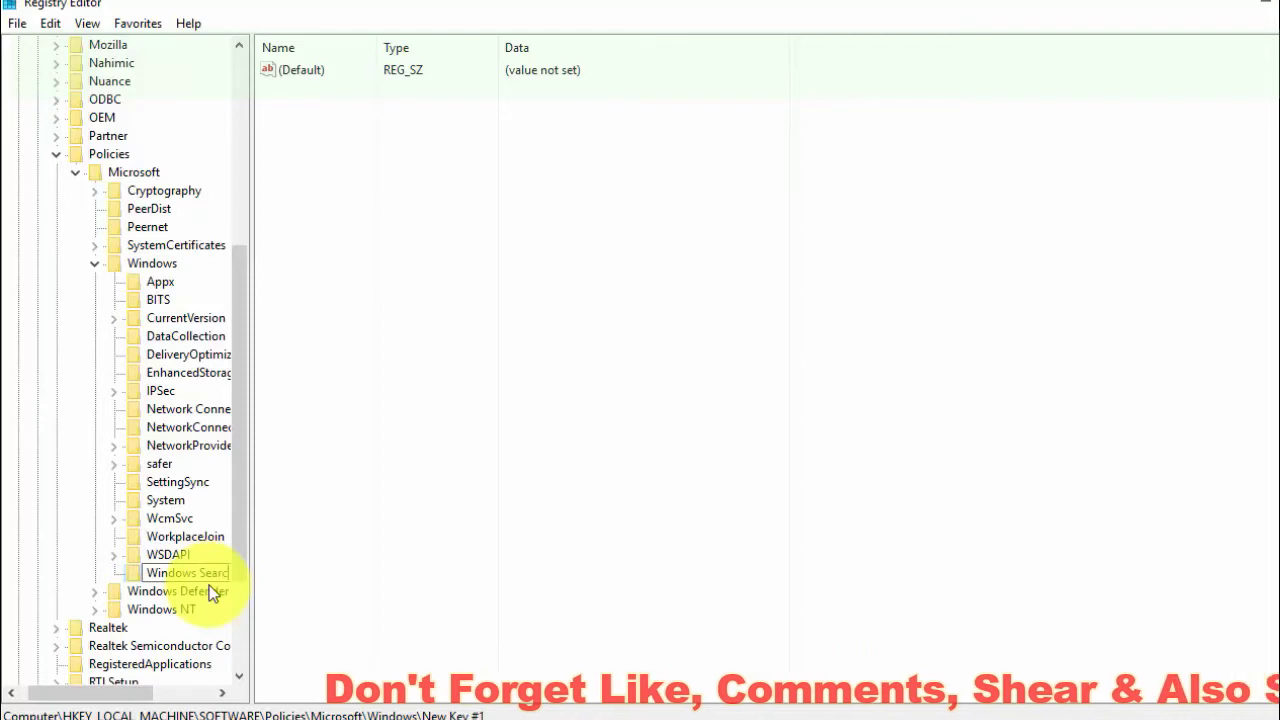
pyautogui.write('h')
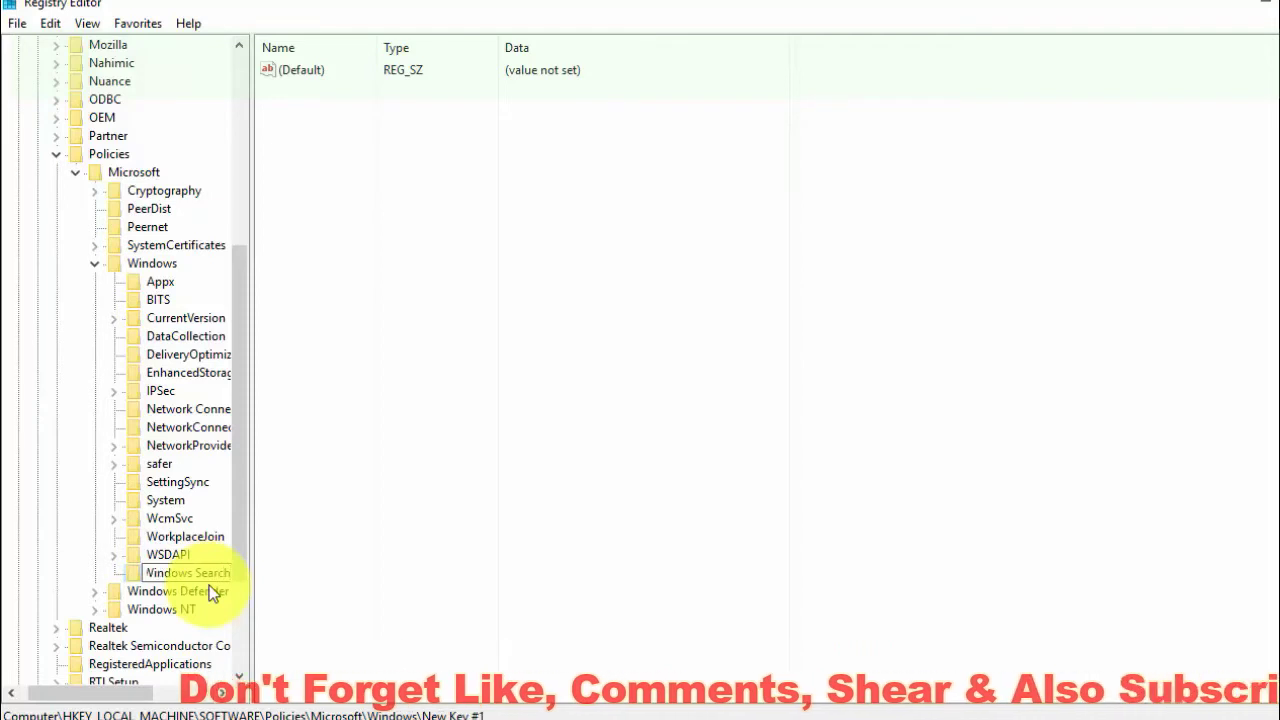
pyautogui.press('Return')
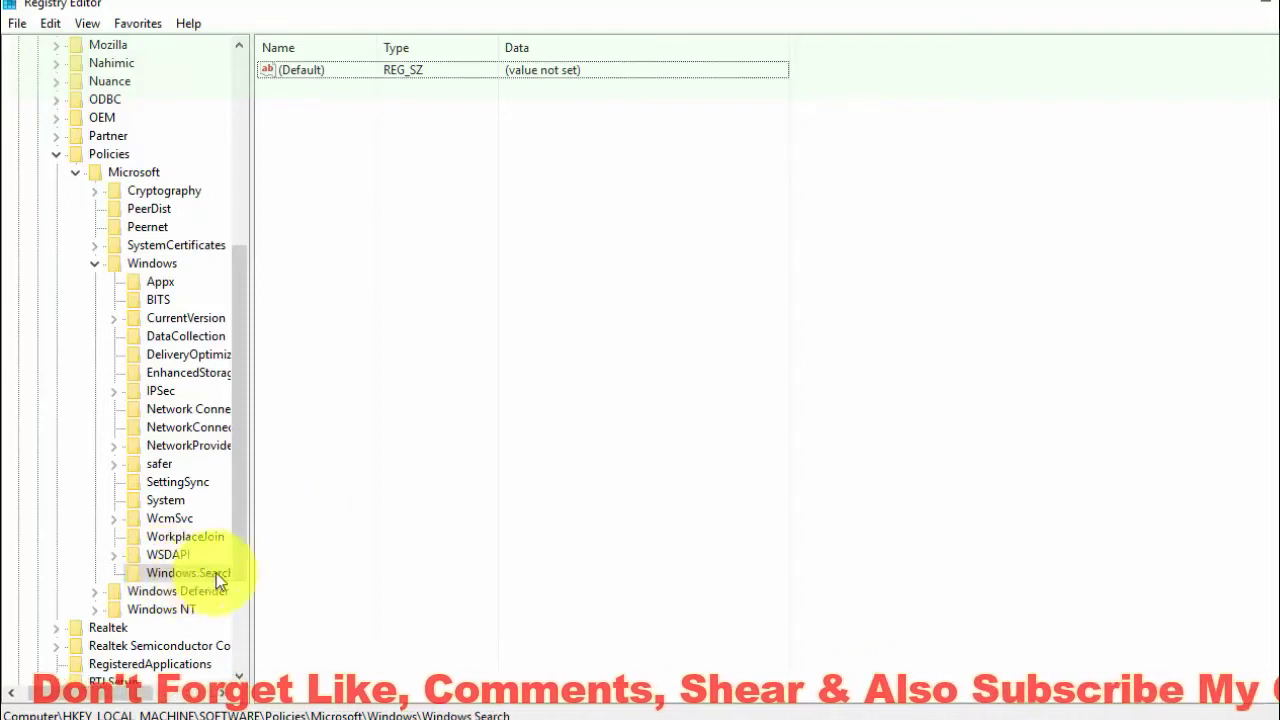
# Step: Add a DWORD (32-bit) value named AllowCortana to the Windows Search key and accept 0 as its value data
pyautogui.moveTo(237, 560); pyautogui.dragTo(243, 578)
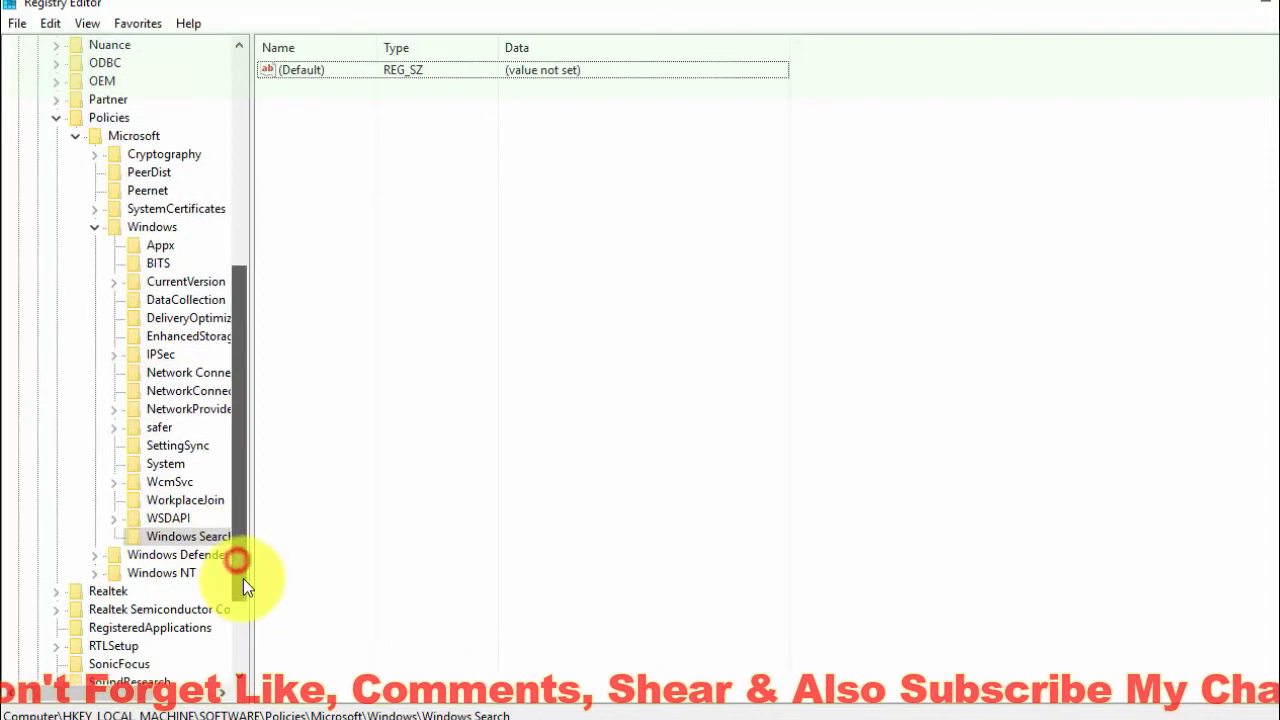
pyautogui.rightClick(163, 540)
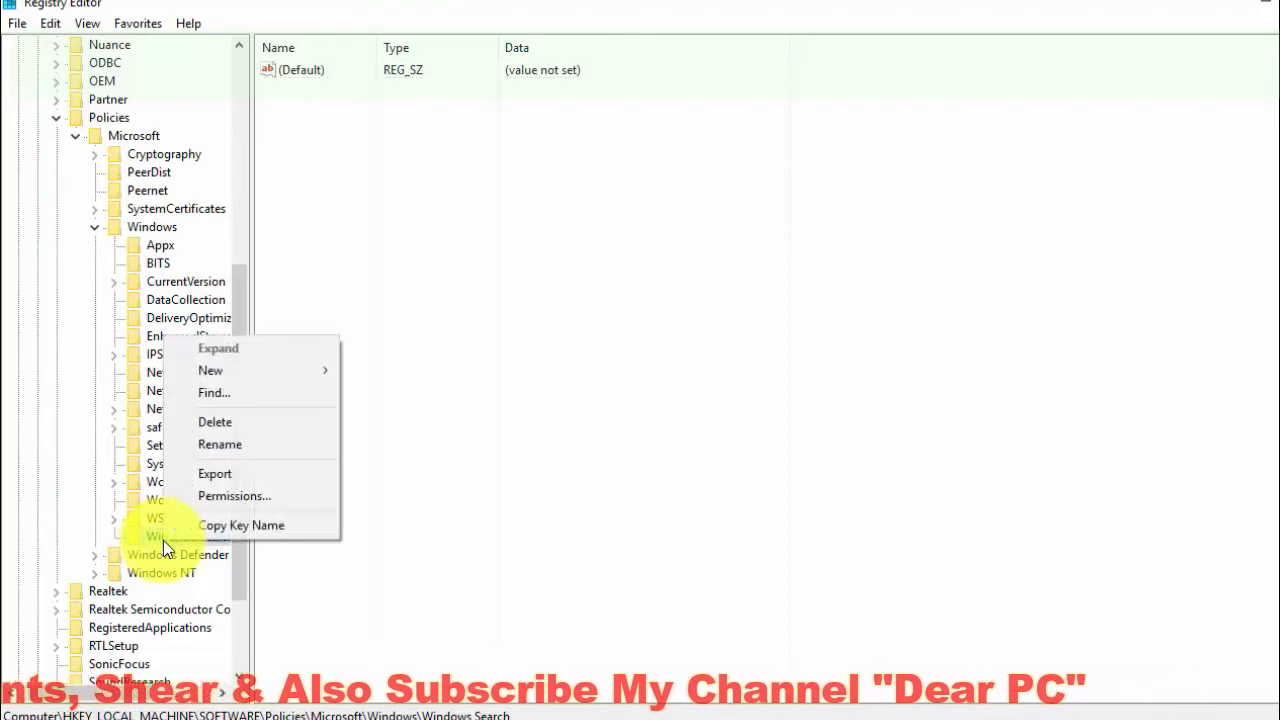
pyautogui.moveTo(301, 368)
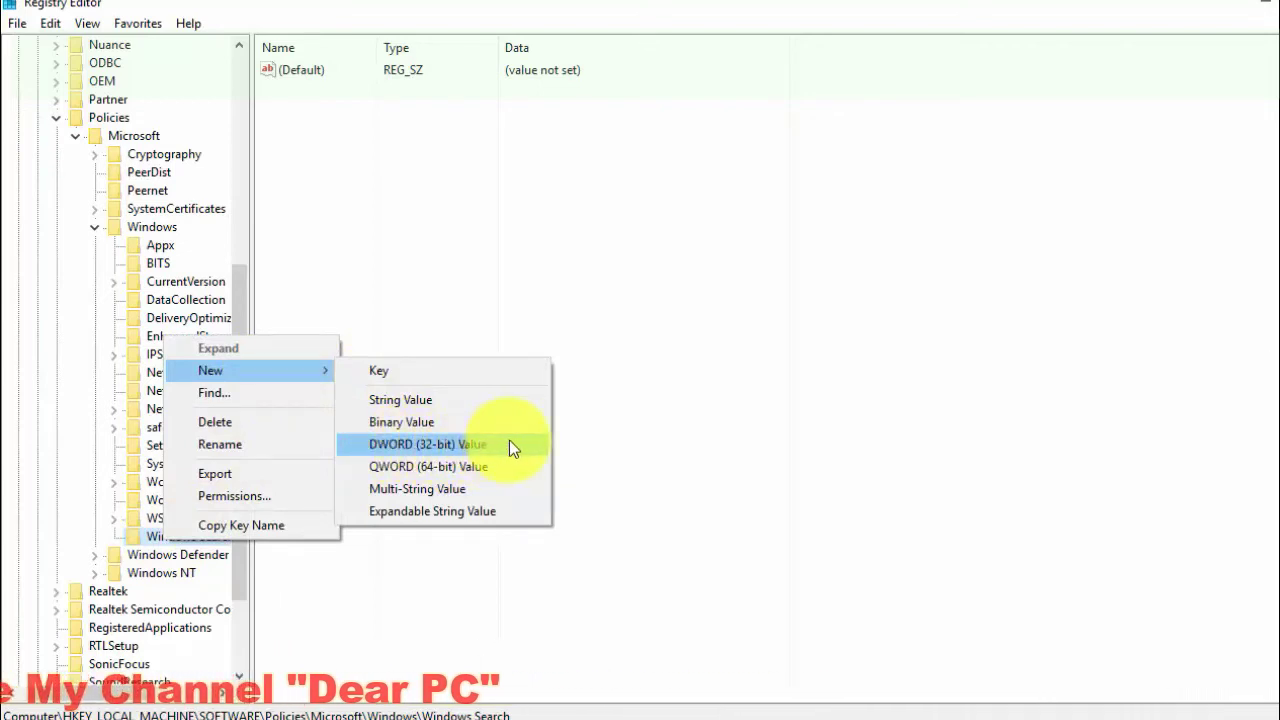
pyautogui.click(455, 453)
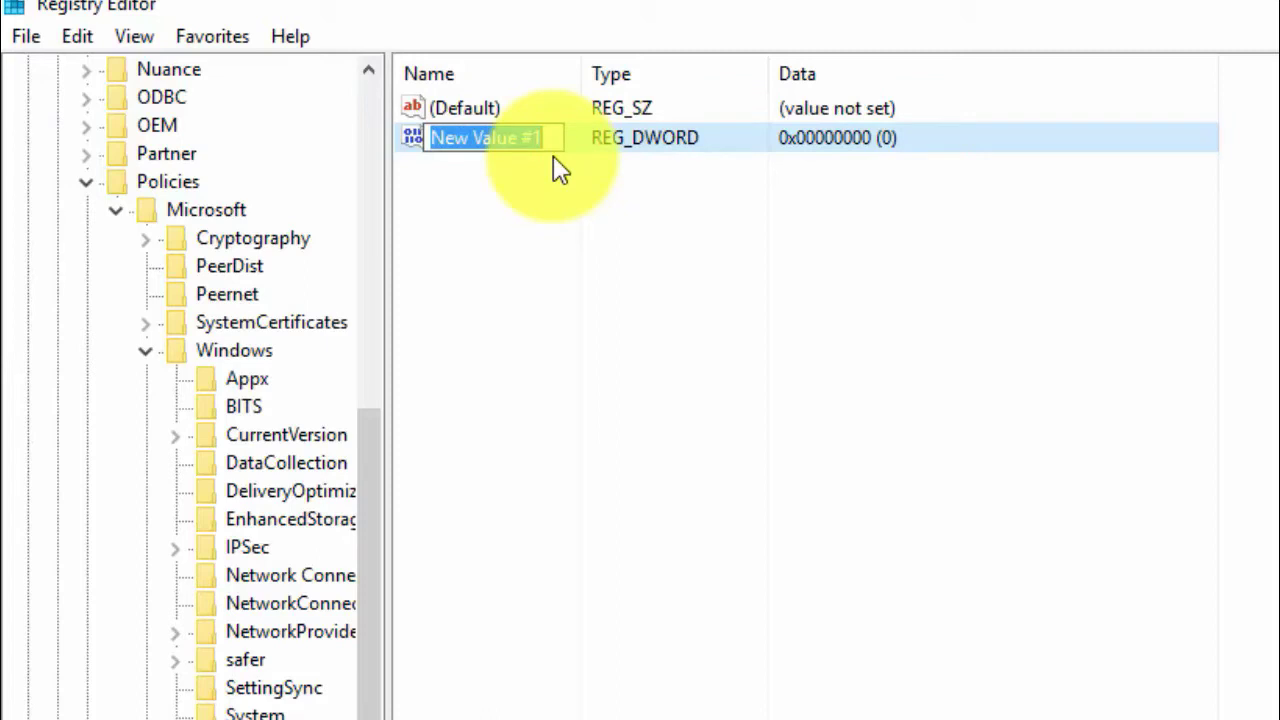
pyautogui.write('All')
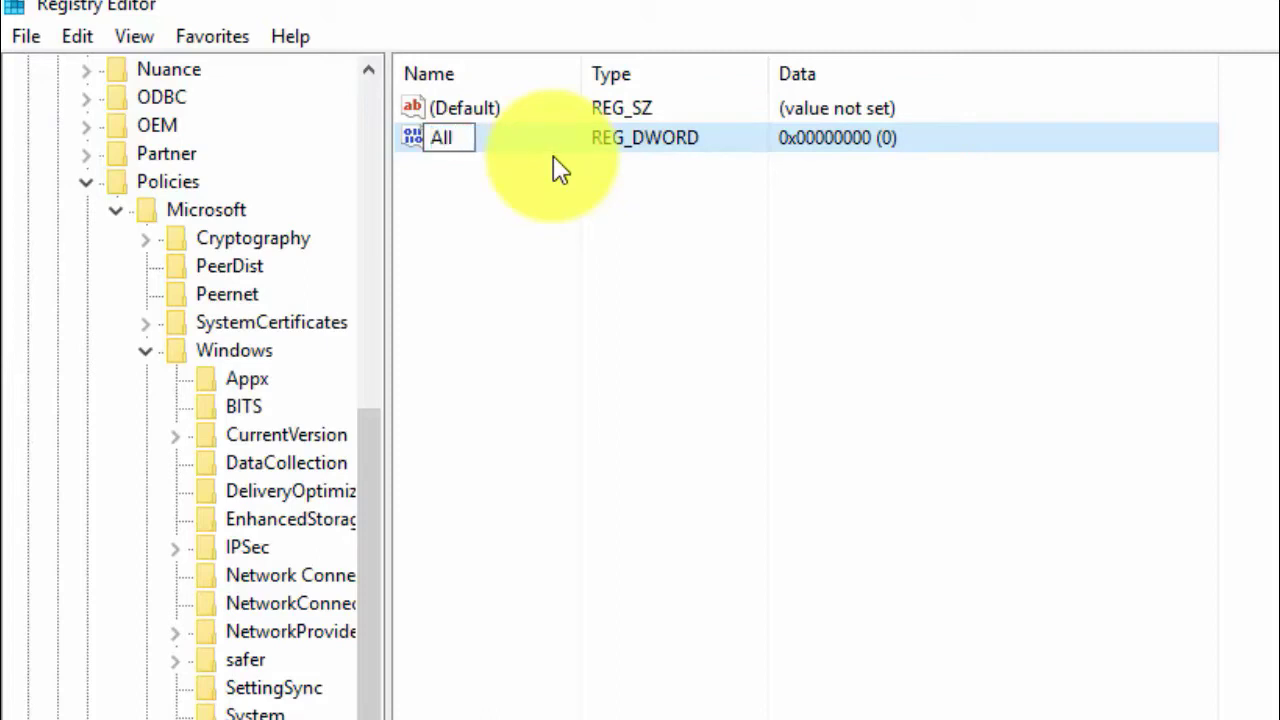
pyautogui.write('owCorta')
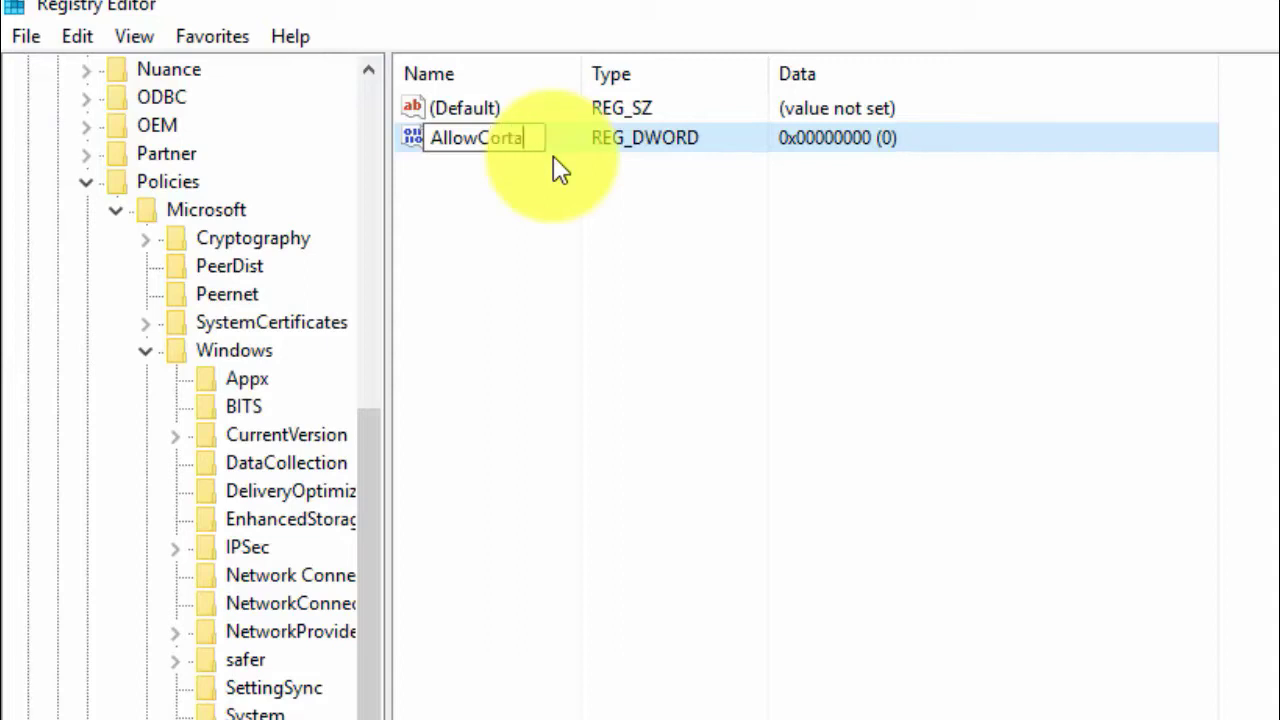
pyautogui.write('na')
pyautogui.press('Return')
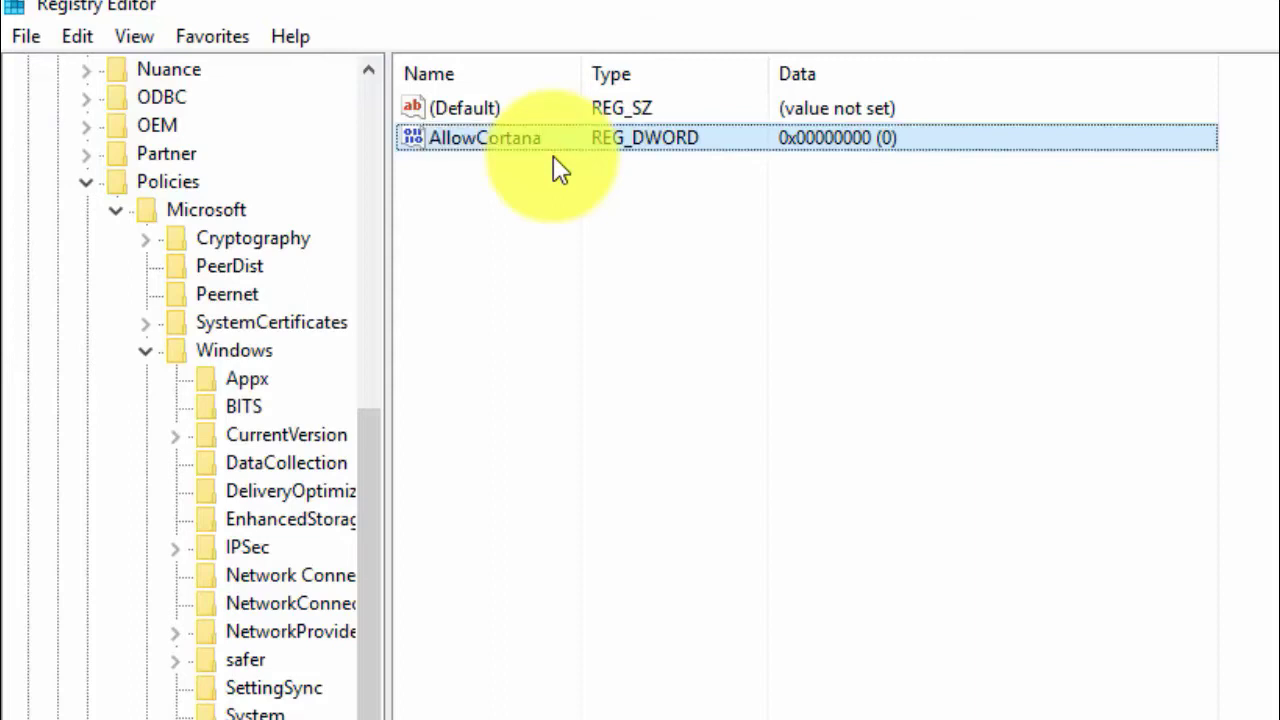
pyautogui.press('Return')
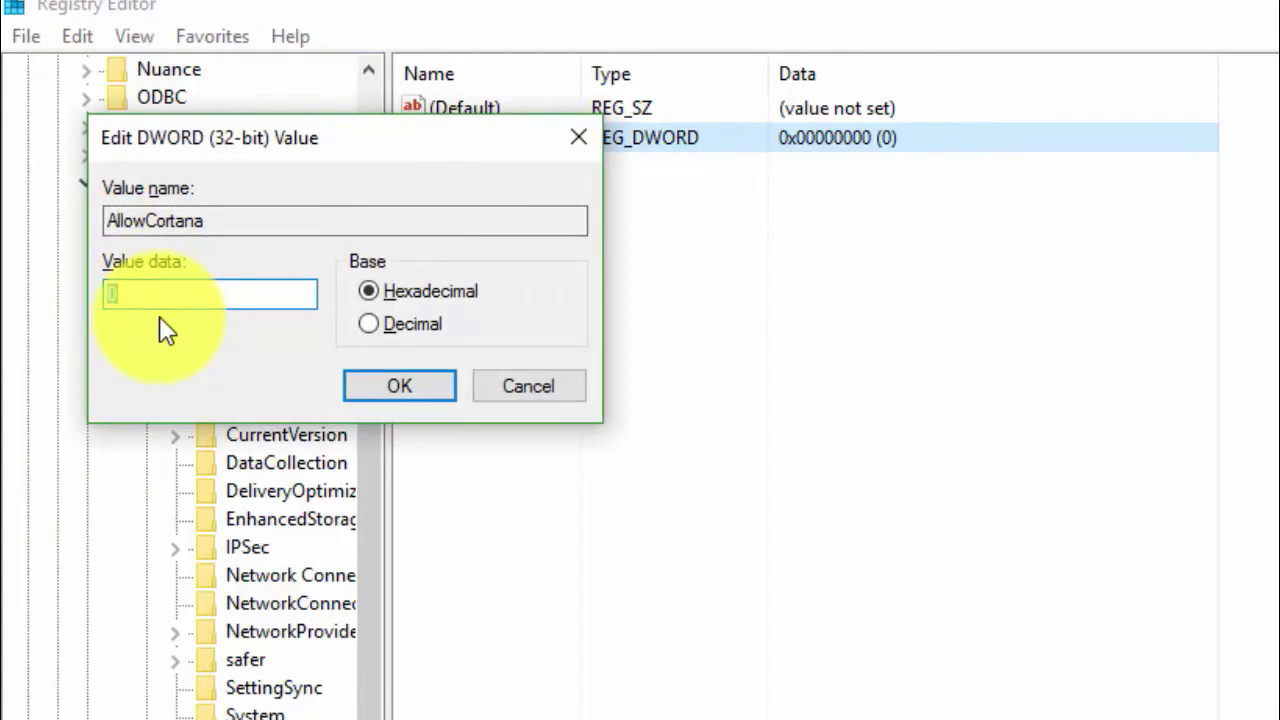
pyautogui.click(440, 397)
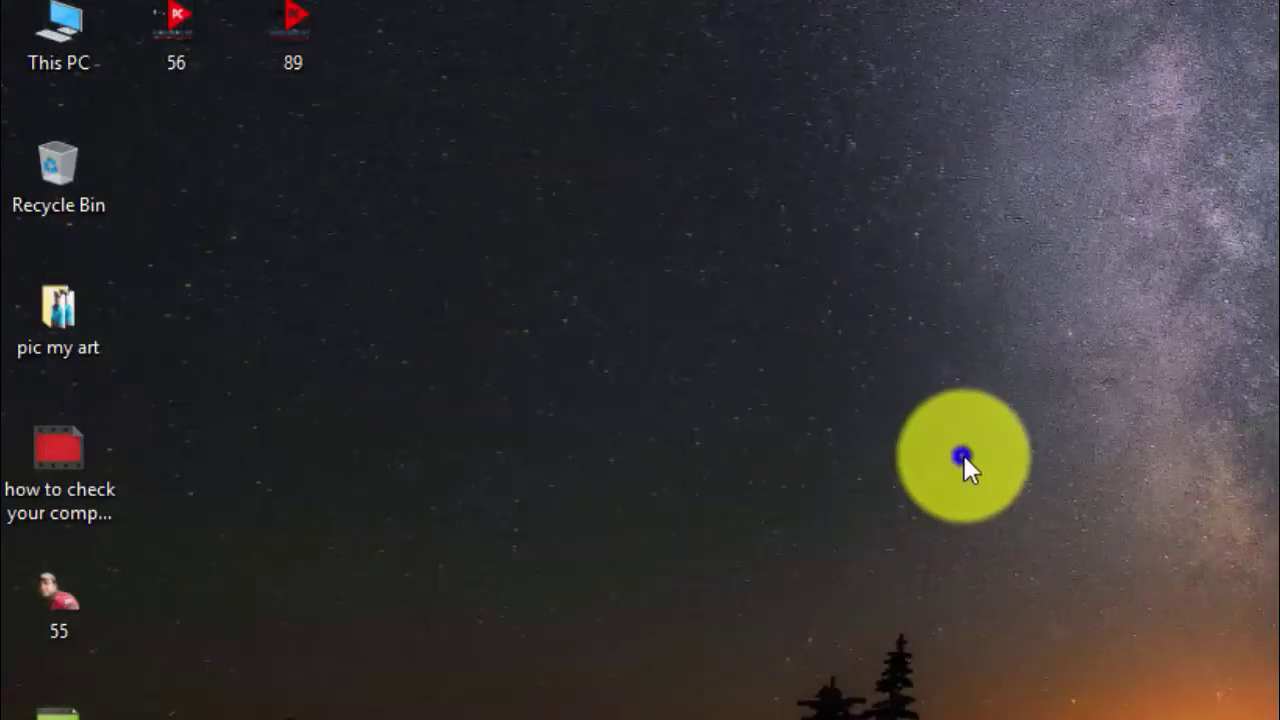
pyautogui.rightClick(964, 458)
pyautogui.click(793, 453)
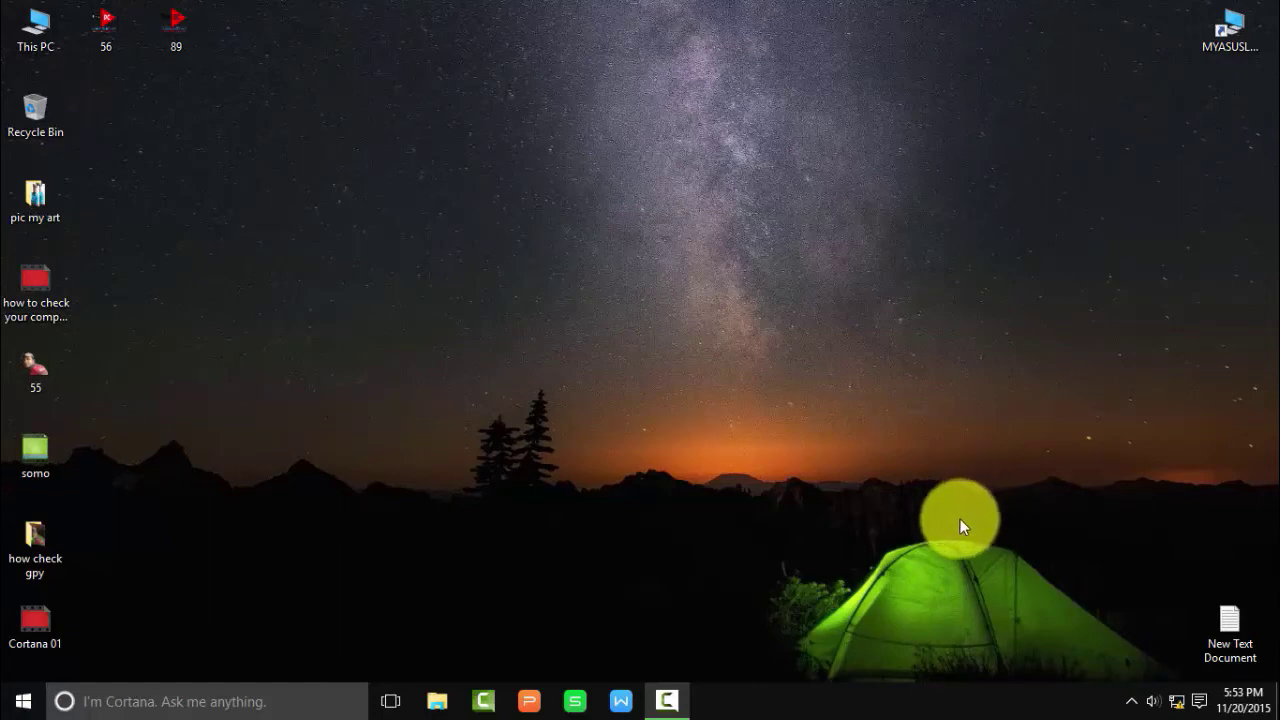
# Step: Switch to Task Manager and open the file location of the Cortana background process
pyautogui.rightClick(849, 708)
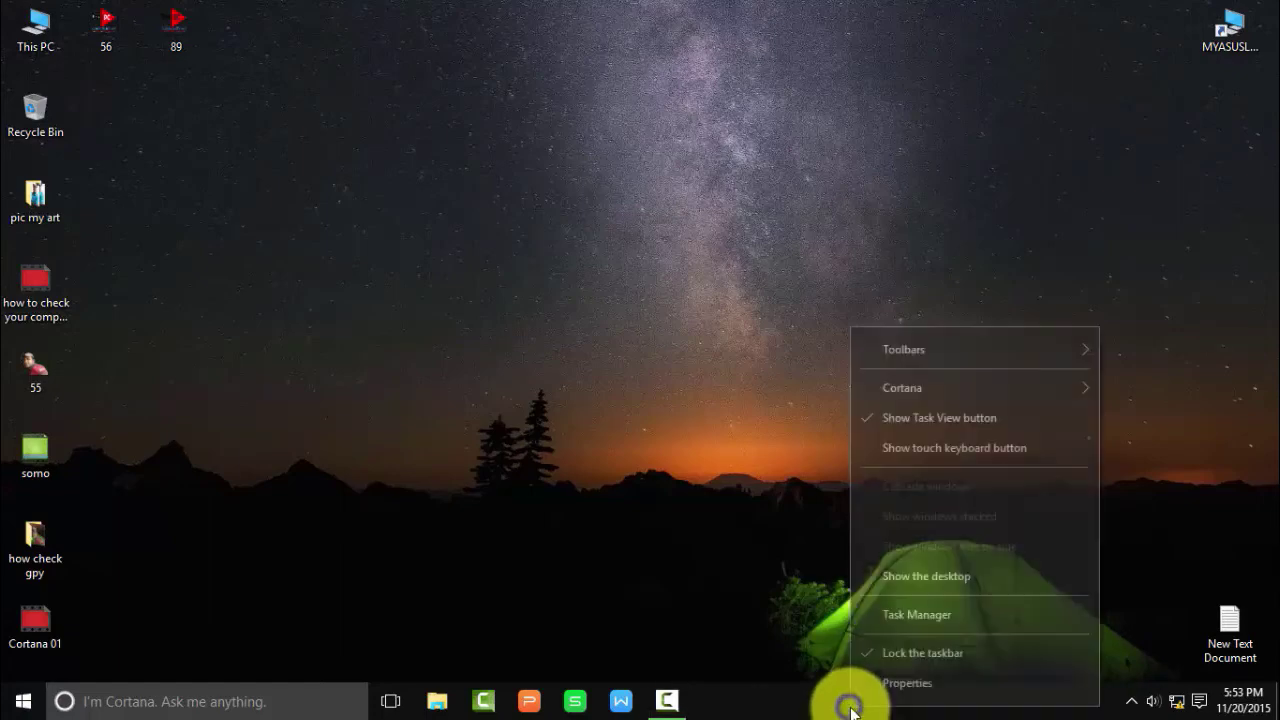
pyautogui.click(969, 616)
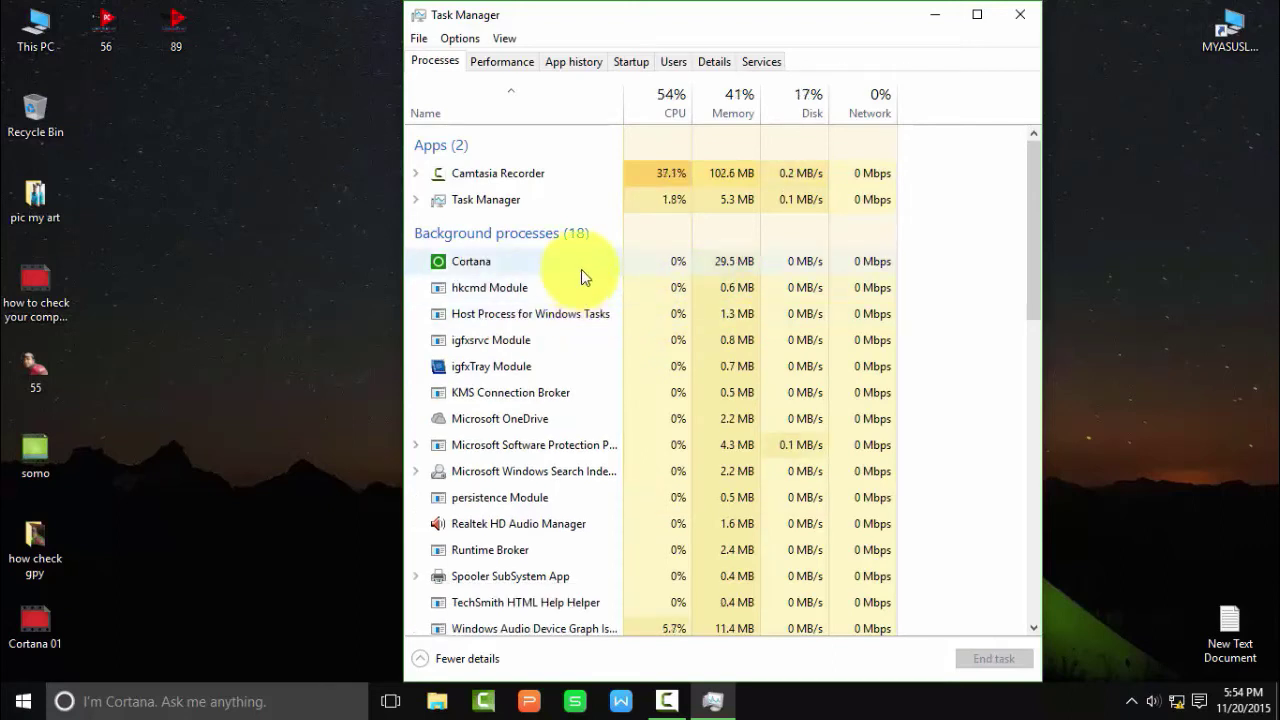
pyautogui.rightClick(581, 269)
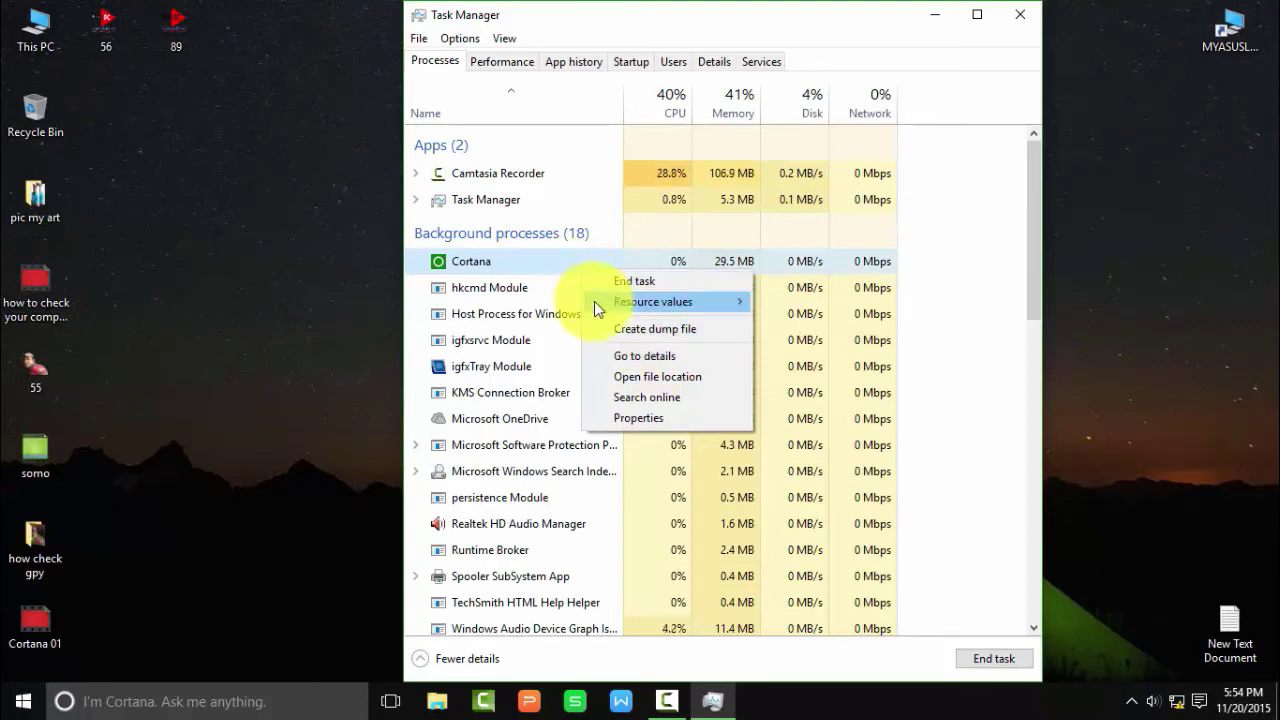
pyautogui.click(683, 380)
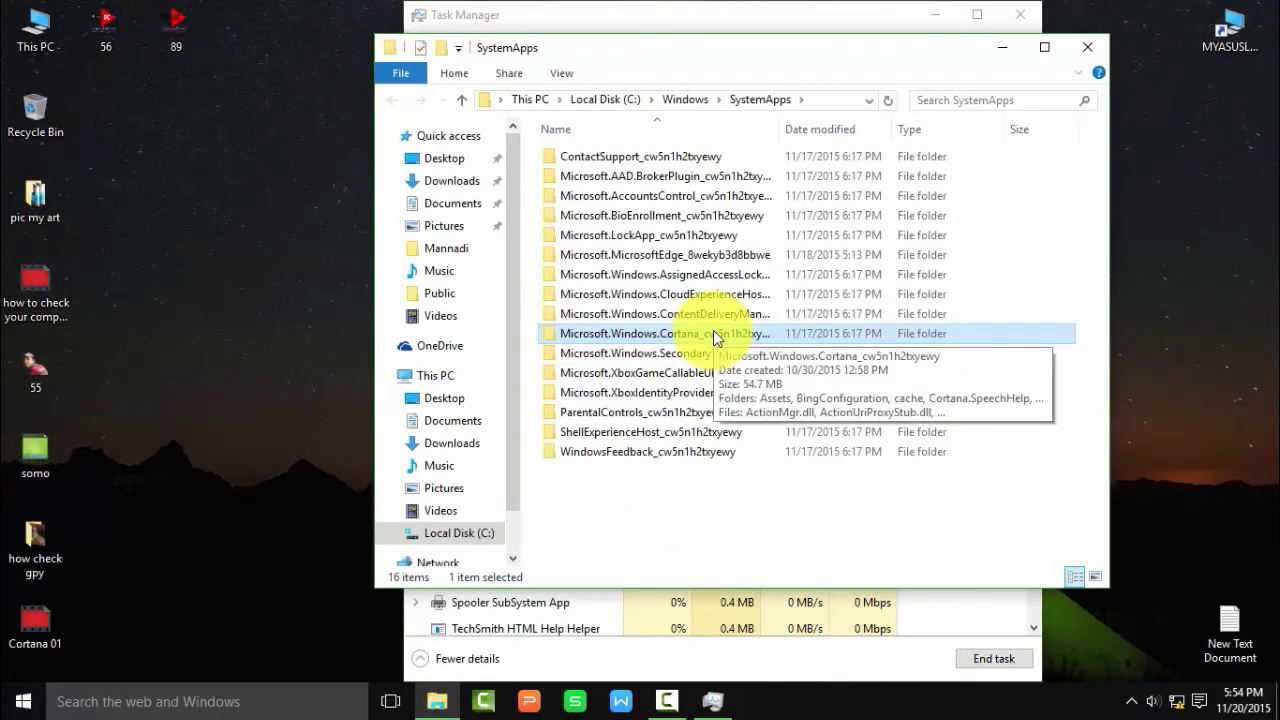
# Step: Try to rename the Microsoft.Windows.Cortana_cw5n1h2txyewy folder in SystemApps as cortana stop
pyautogui.click(713, 333)
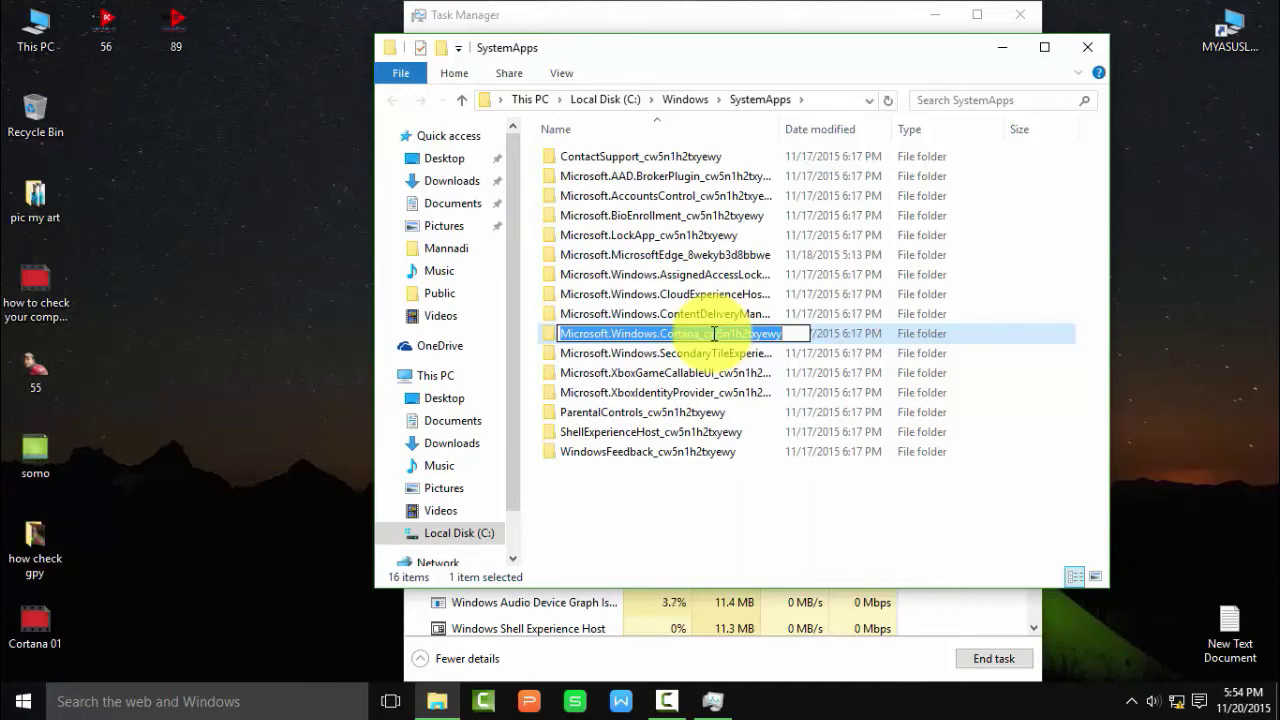
pyautogui.write('Co')
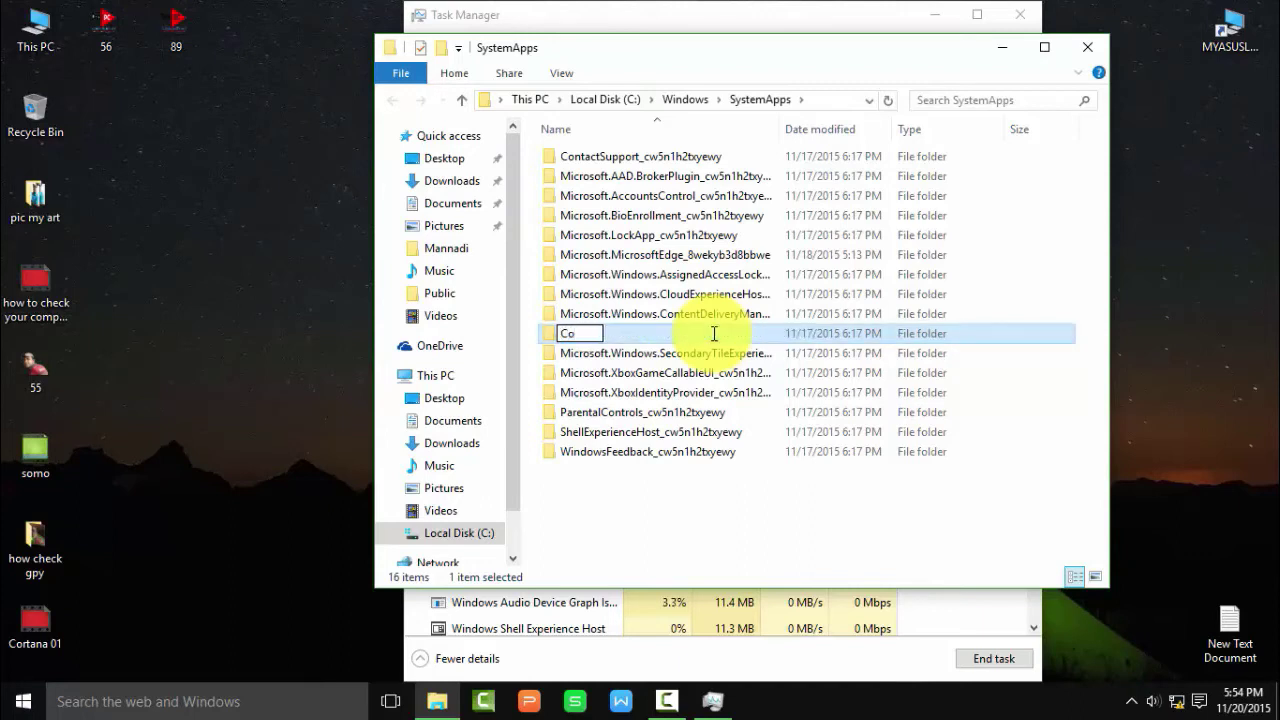
pyautogui.write('rtan')
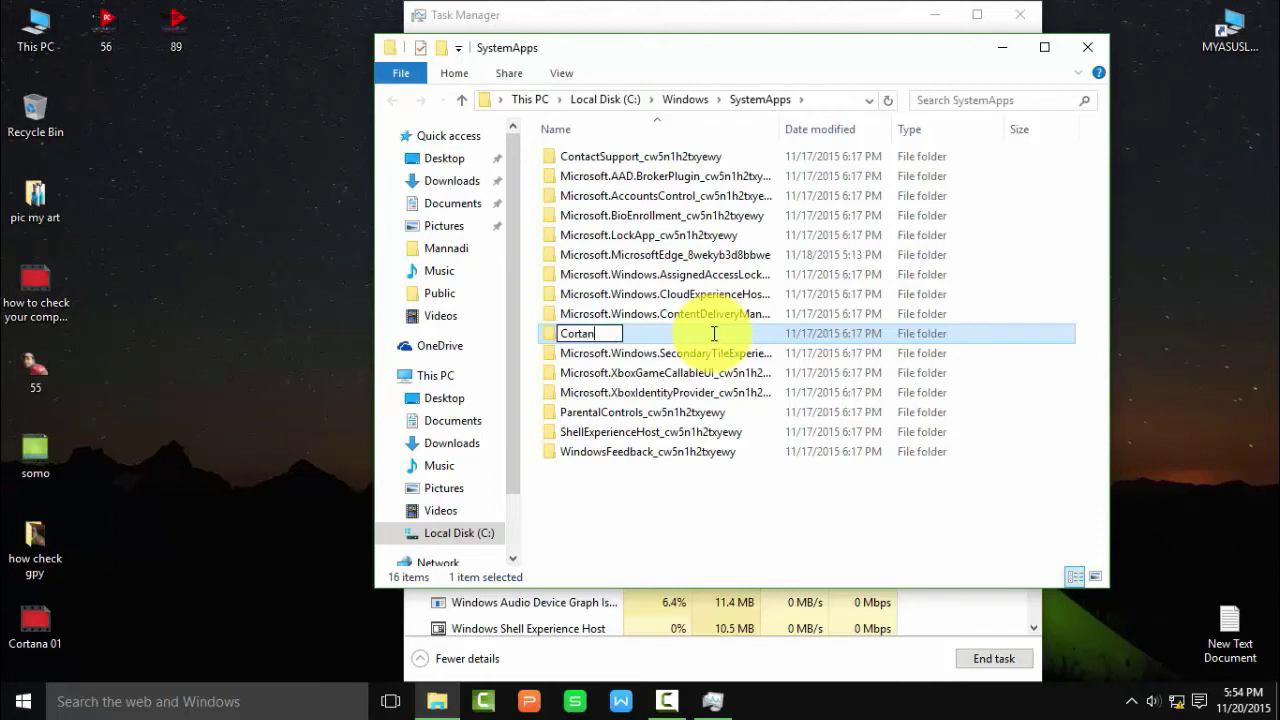
pyautogui.write('a stop')
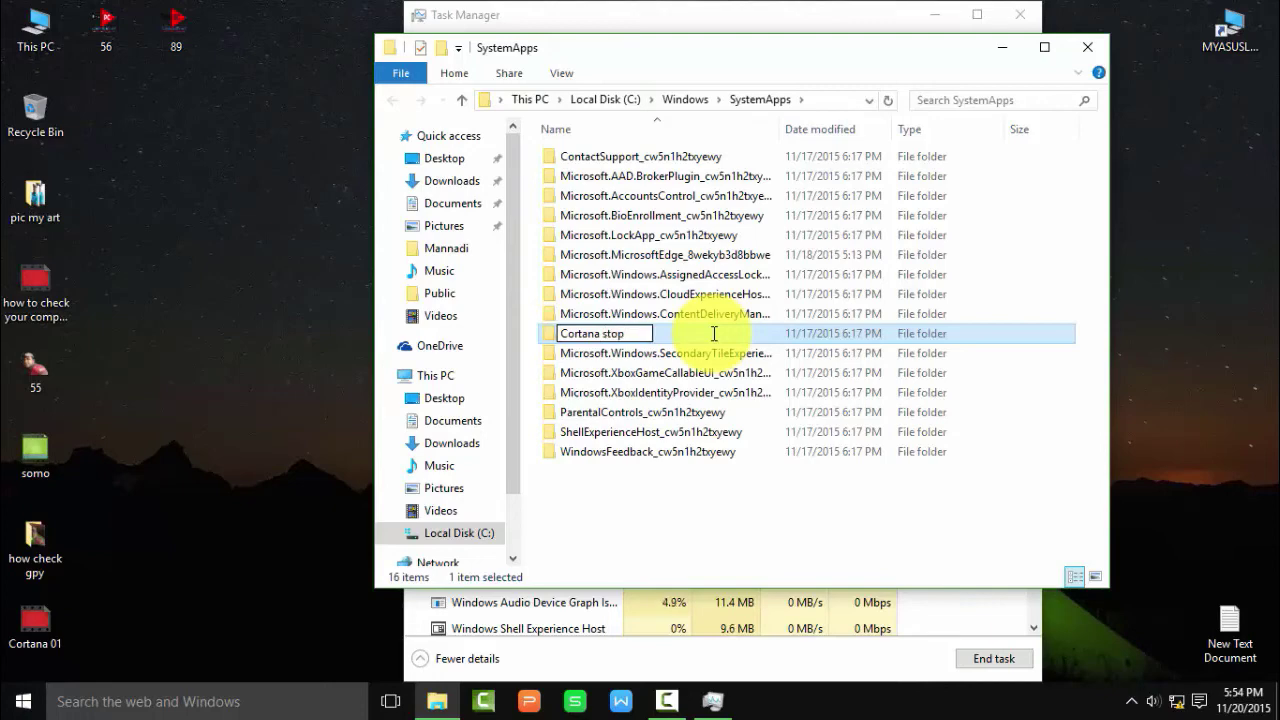
pyautogui.press('Return')
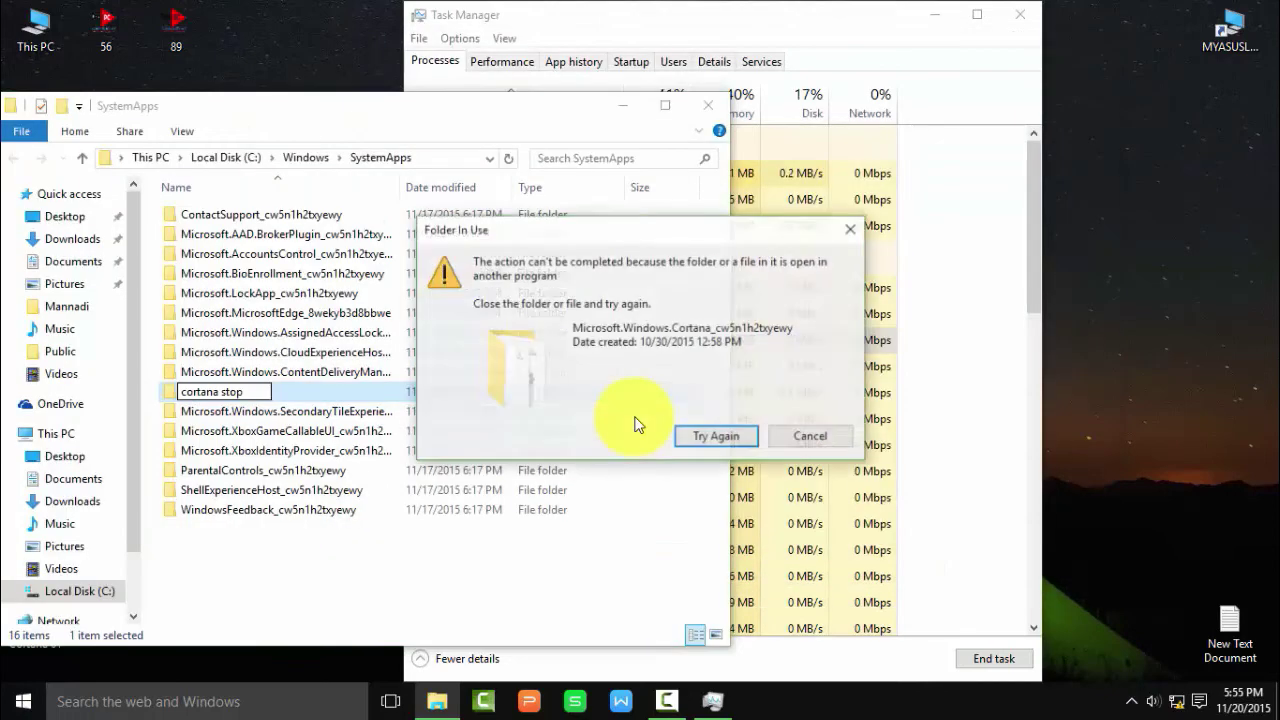
# Step: End the Cortana background process in Task Manager and retry the pending folder rename
pyautogui.moveTo(669, 228); pyautogui.dragTo(358, 232)
pyautogui.click(765, 22)
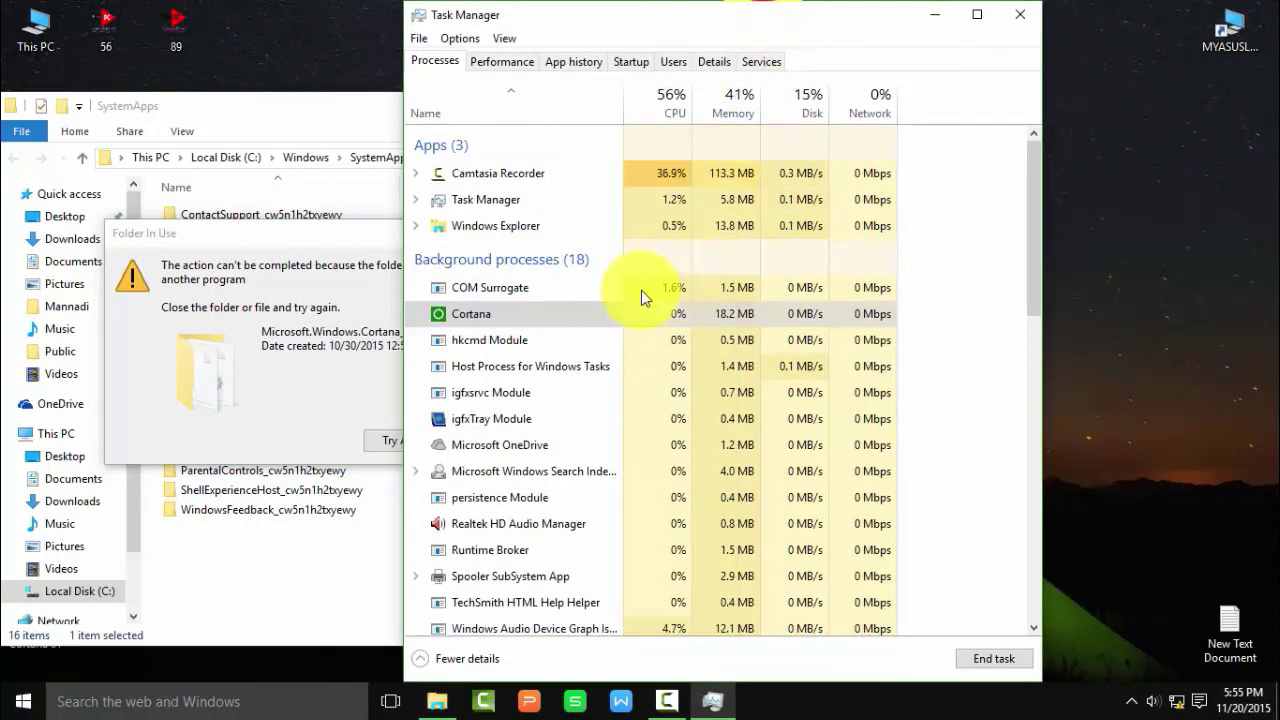
pyautogui.moveTo(600, 20); pyautogui.dragTo(765, 32)
pyautogui.click(642, 328)
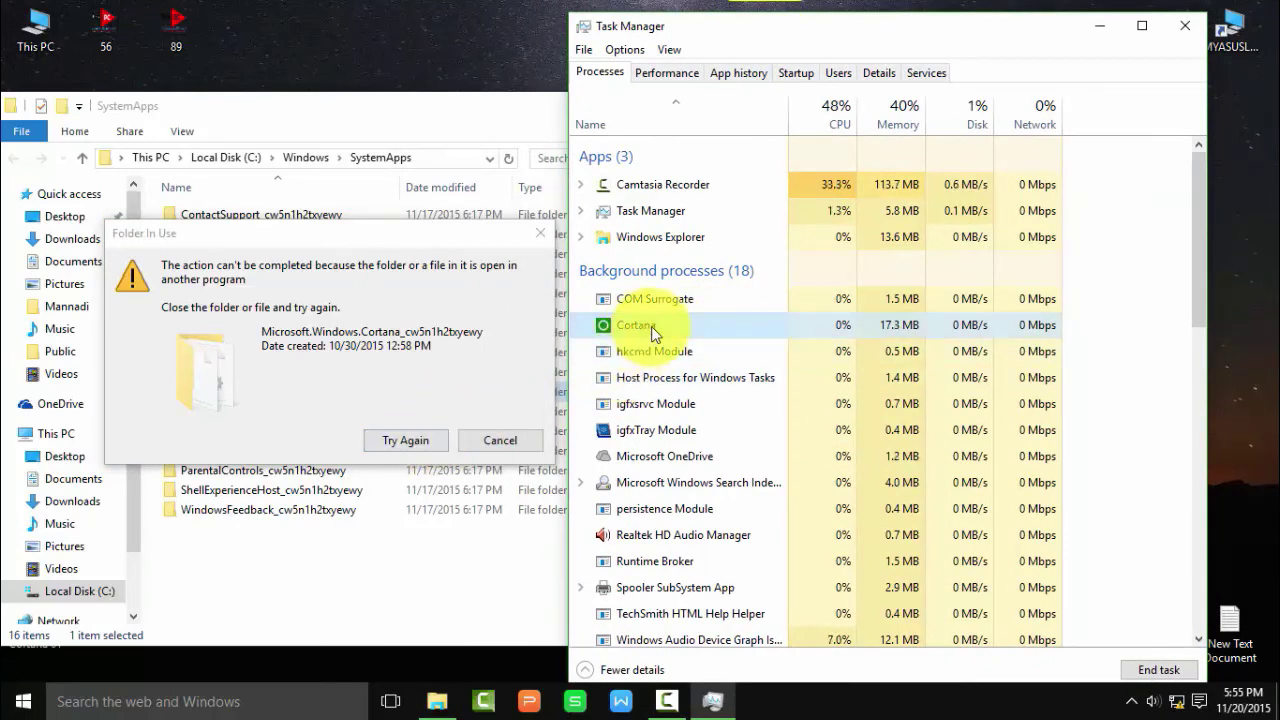
pyautogui.rightClick(651, 328)
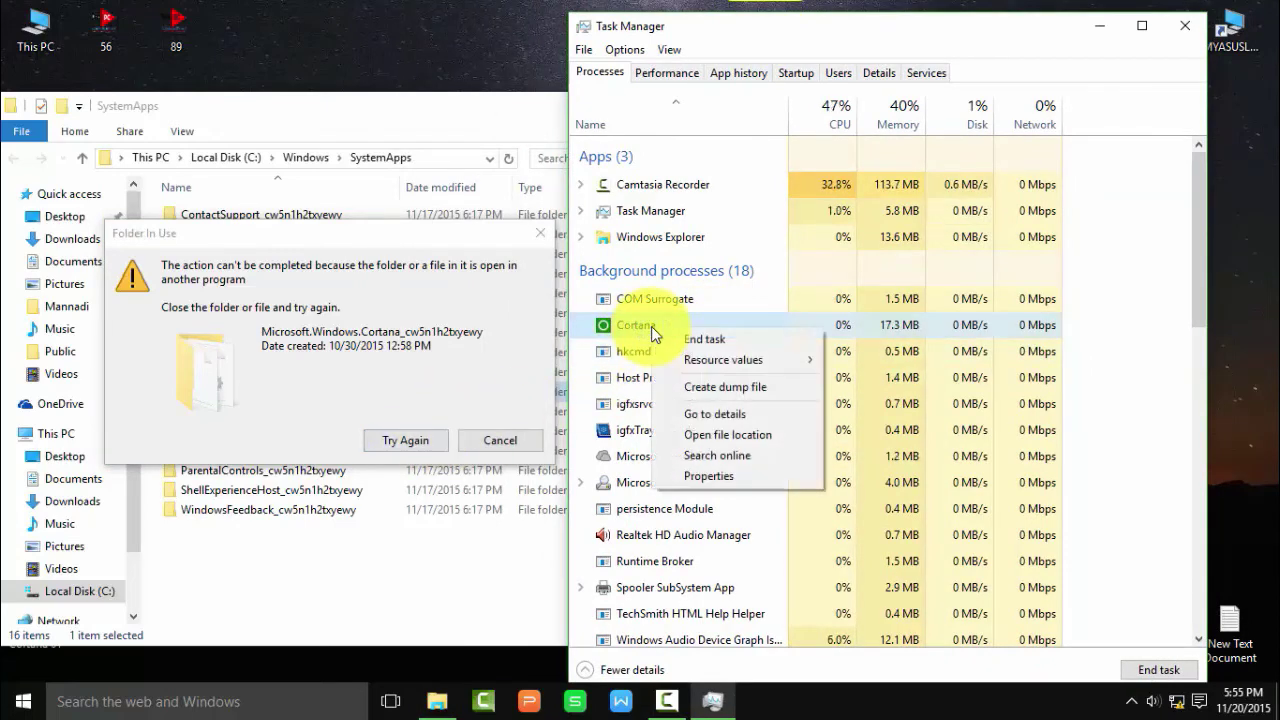
pyautogui.click(719, 343)
pyautogui.click(420, 440)
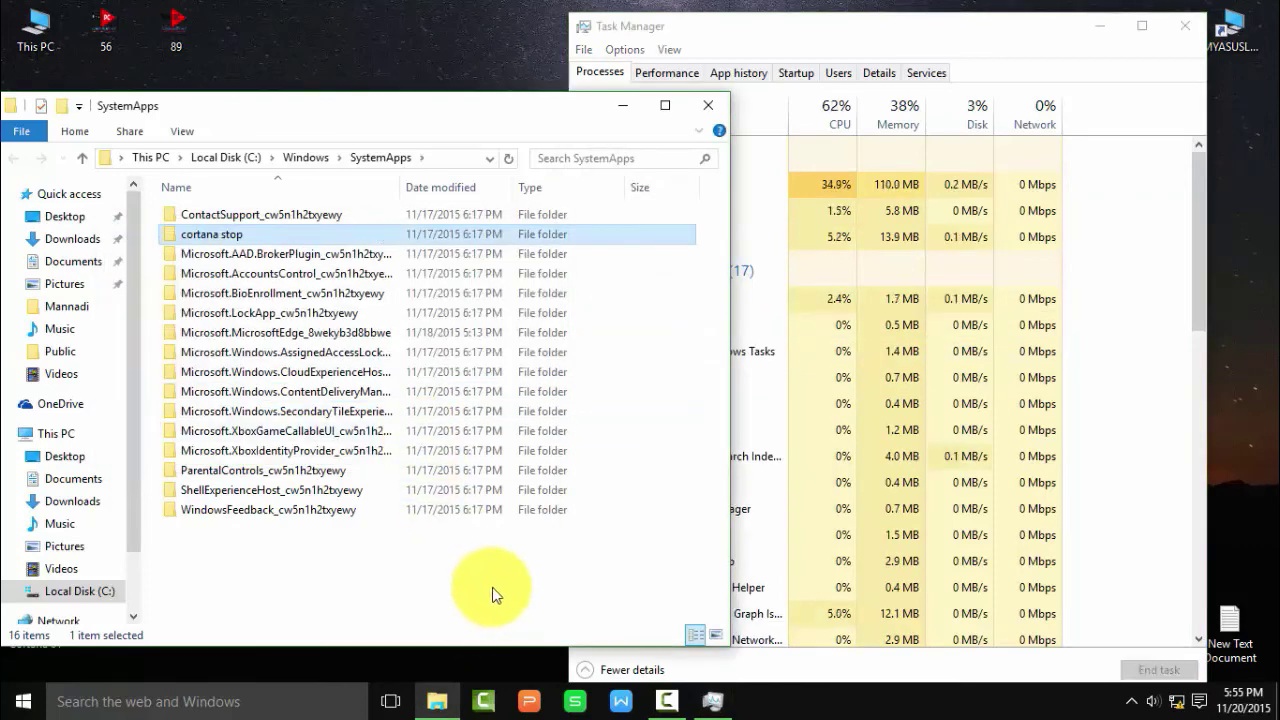
# Step: Close Task Manager and the SystemApps folder window, and try opening search from the taskbar search box
pyautogui.click(773, 26)
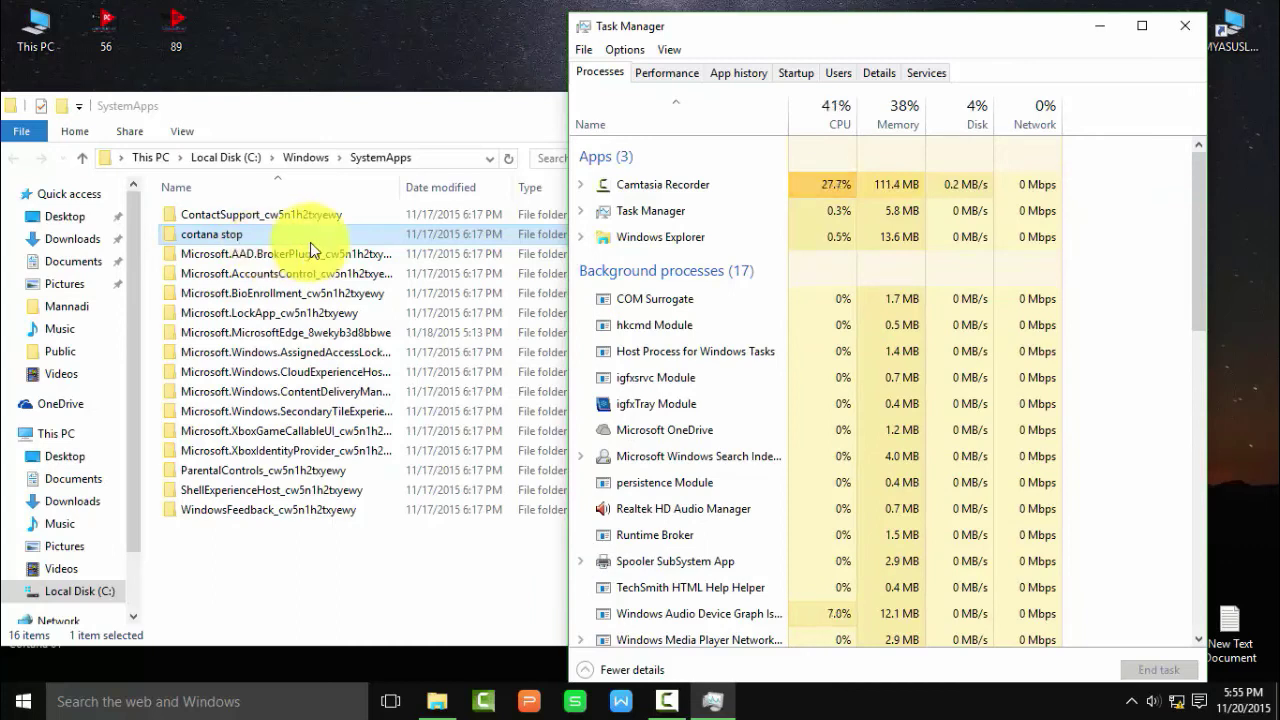
pyautogui.click(1185, 29)
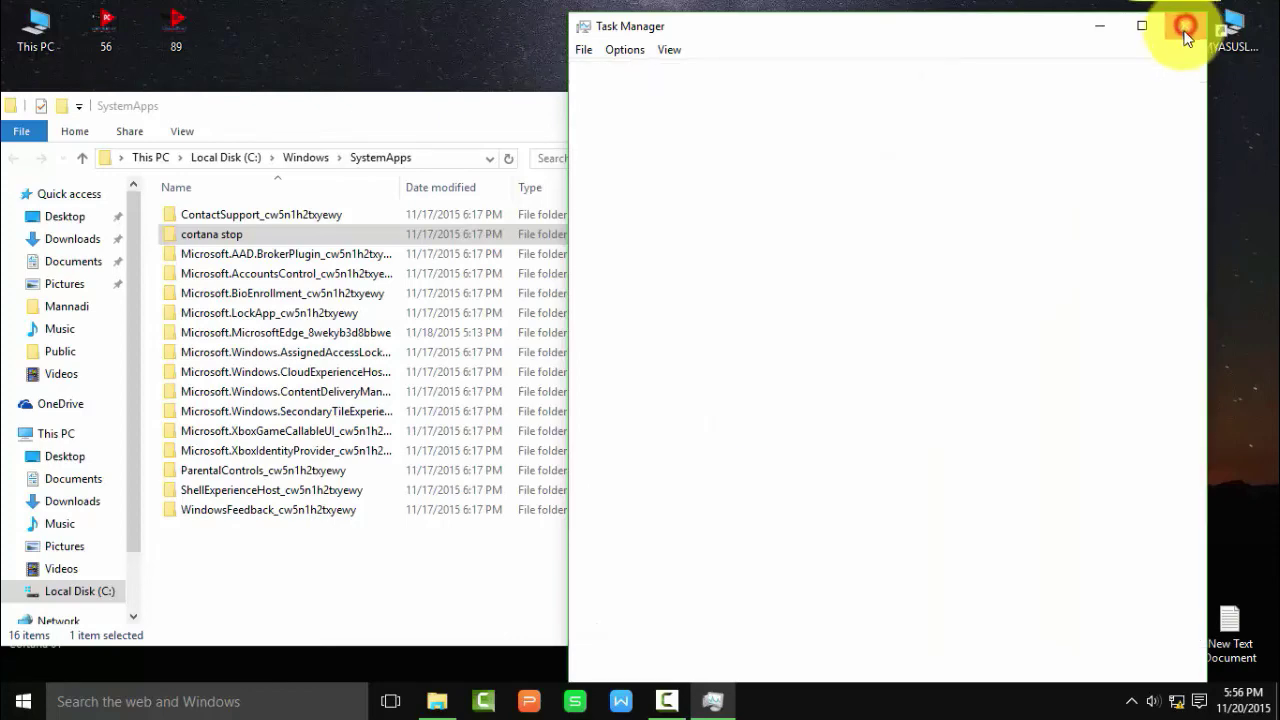
pyautogui.click(712, 105)
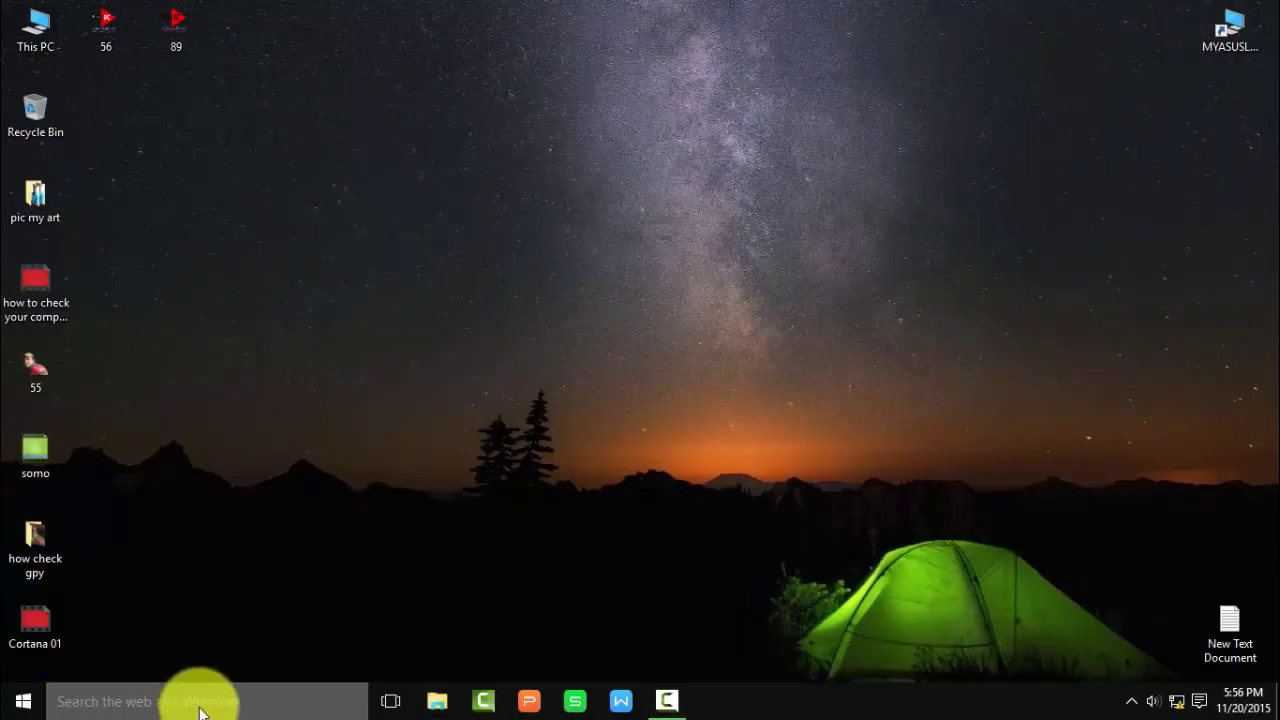
pyautogui.click(112, 701)
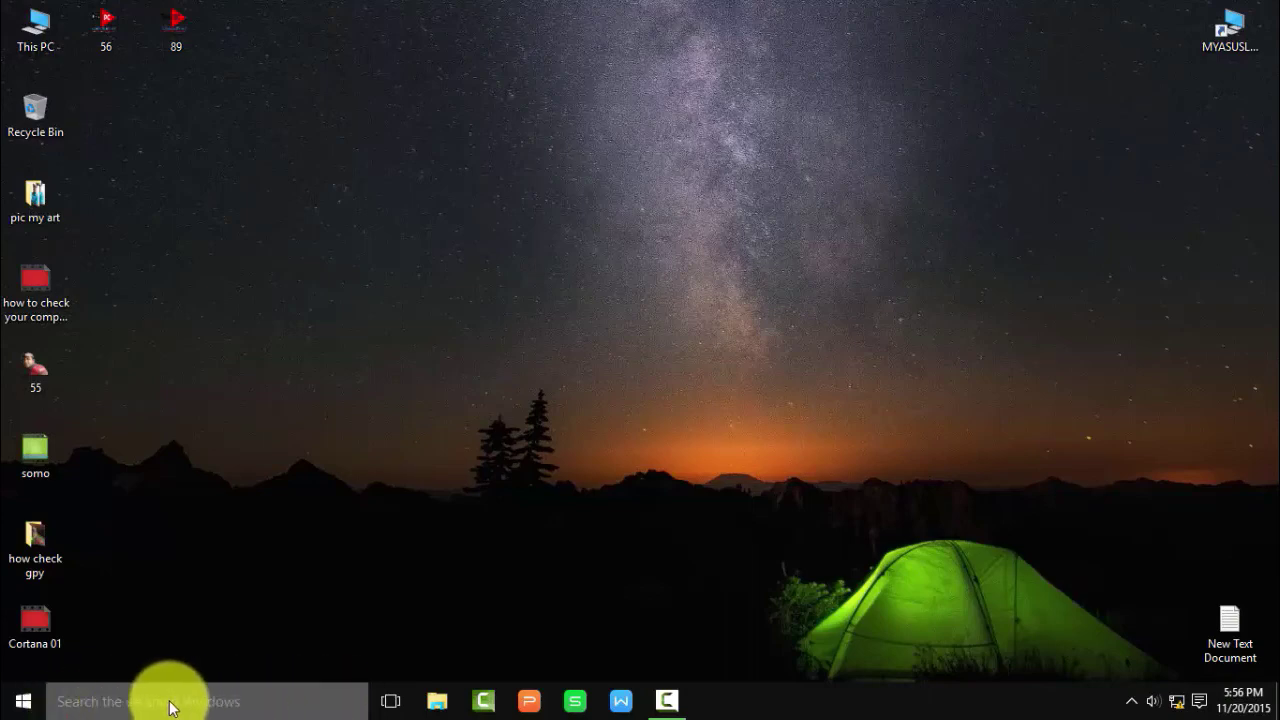
# Step: Set the taskbar search to show only the search icon and try opening search from it
pyautogui.rightClick(783, 706)
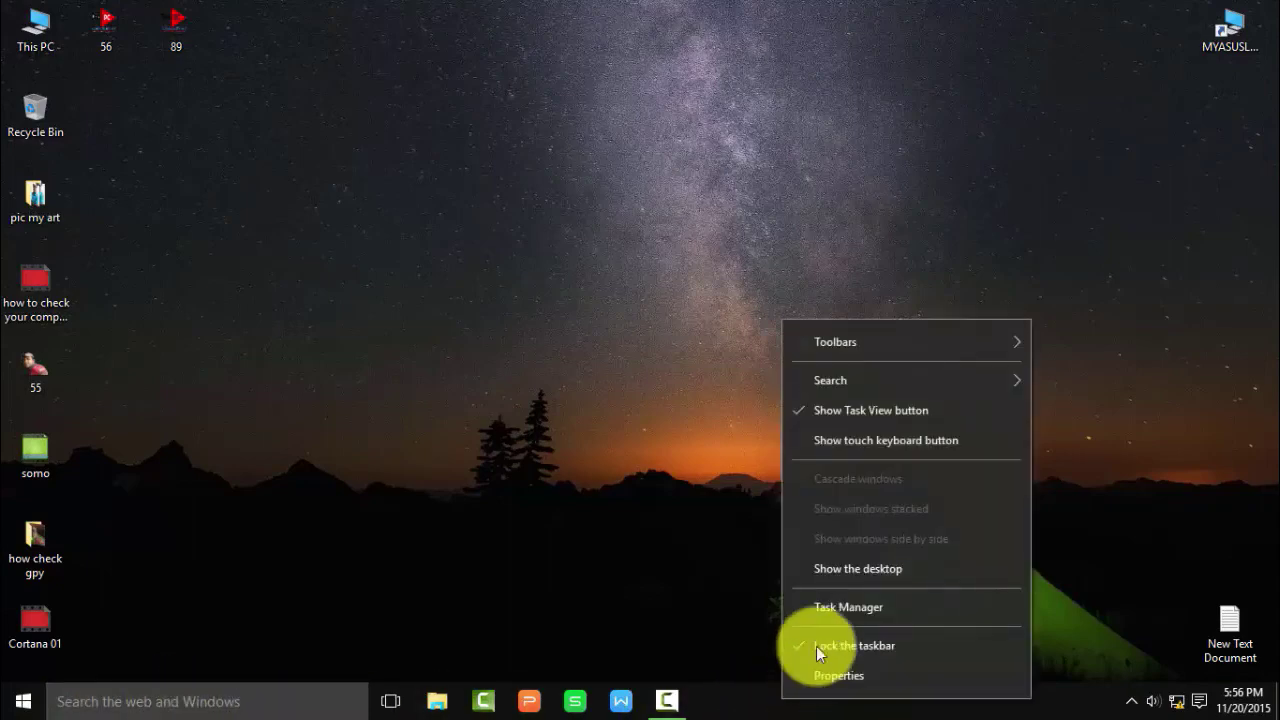
pyautogui.moveTo(900, 380)
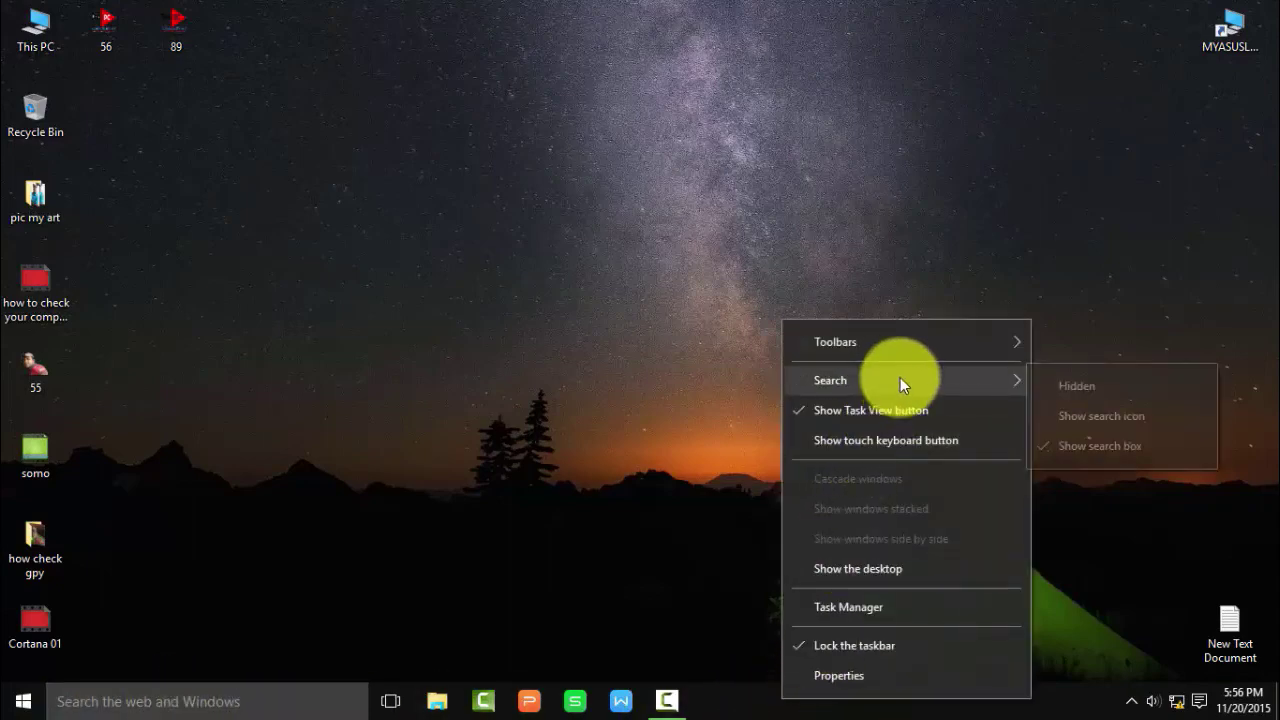
pyautogui.click(1056, 413)
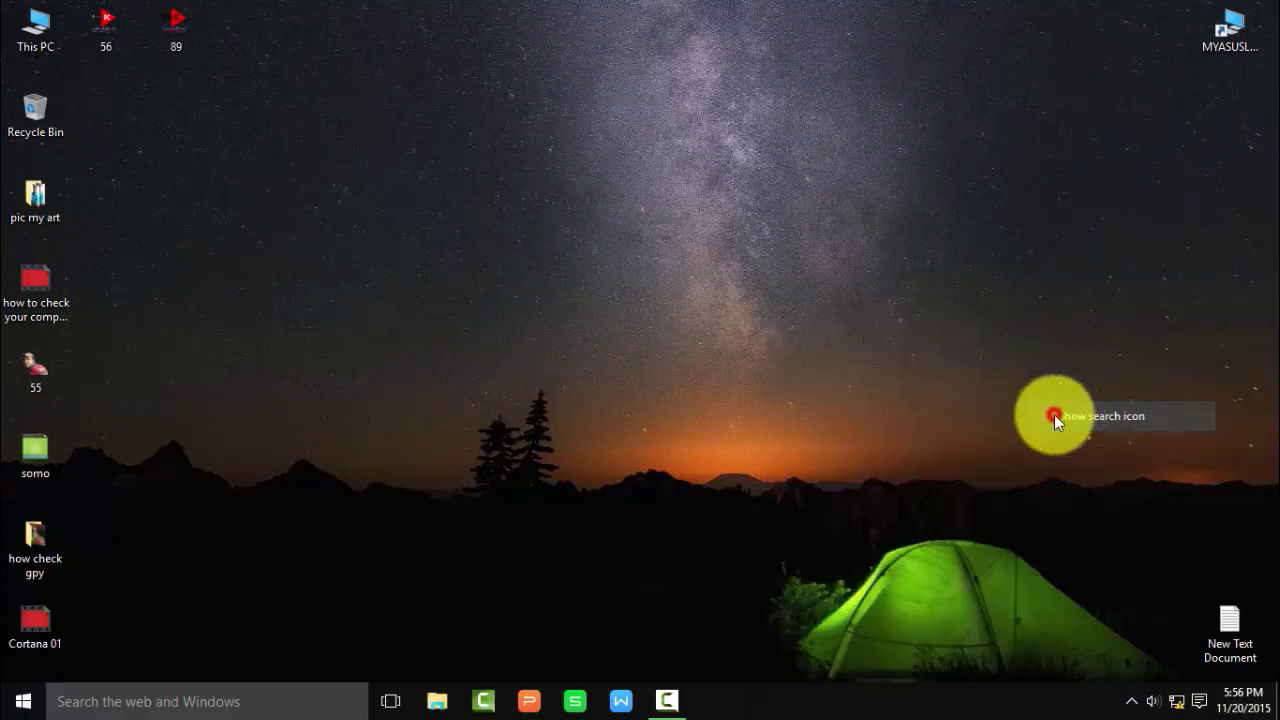
pyautogui.click(63, 703)
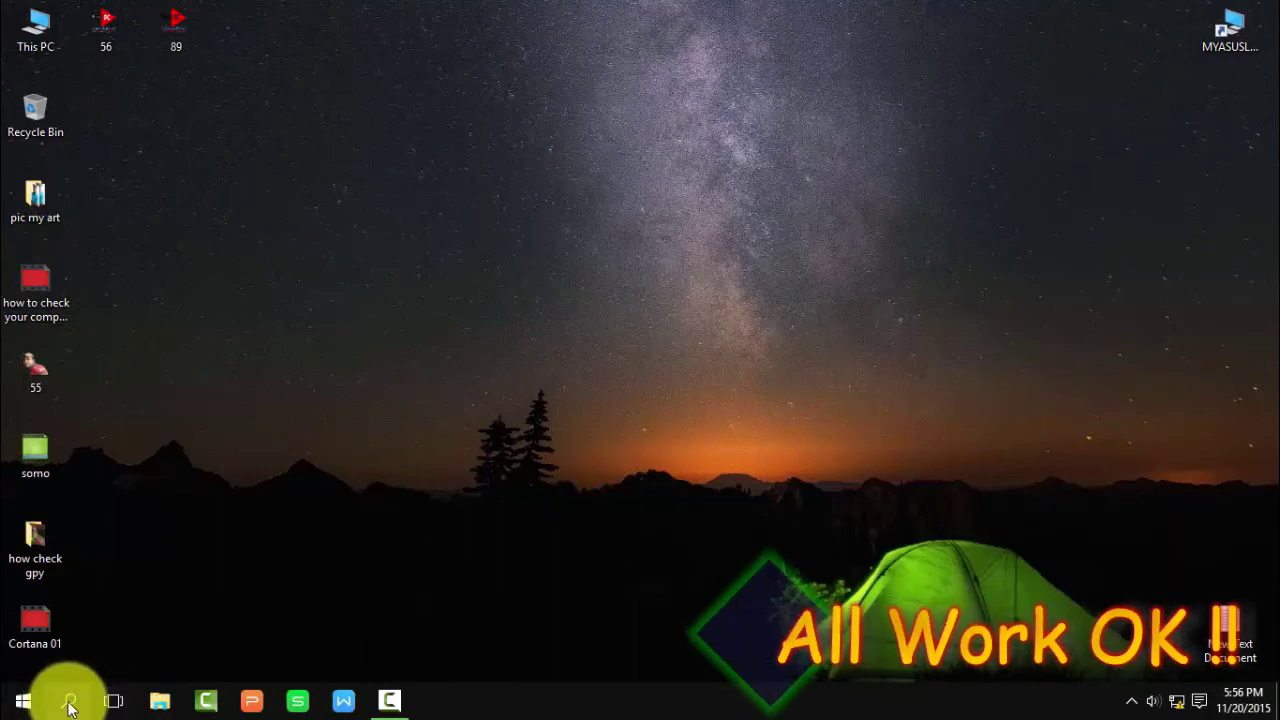
pyautogui.click(67, 703)
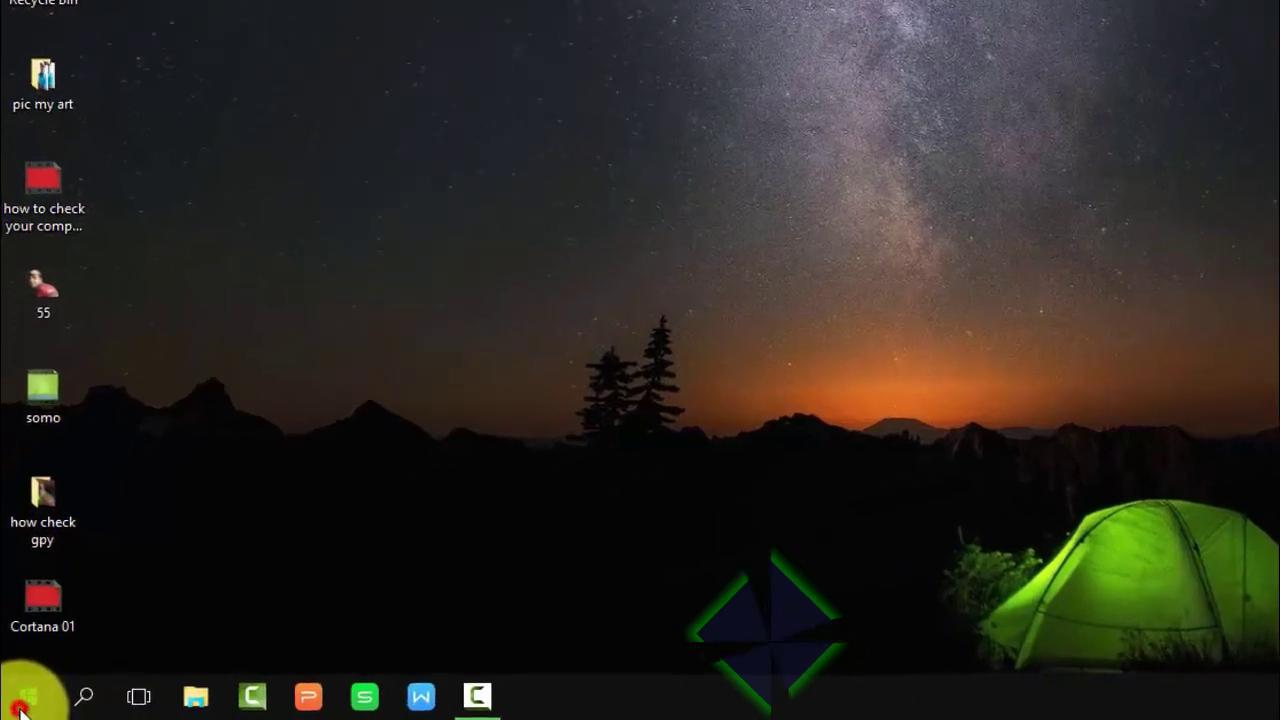
pyautogui.click(22, 700)
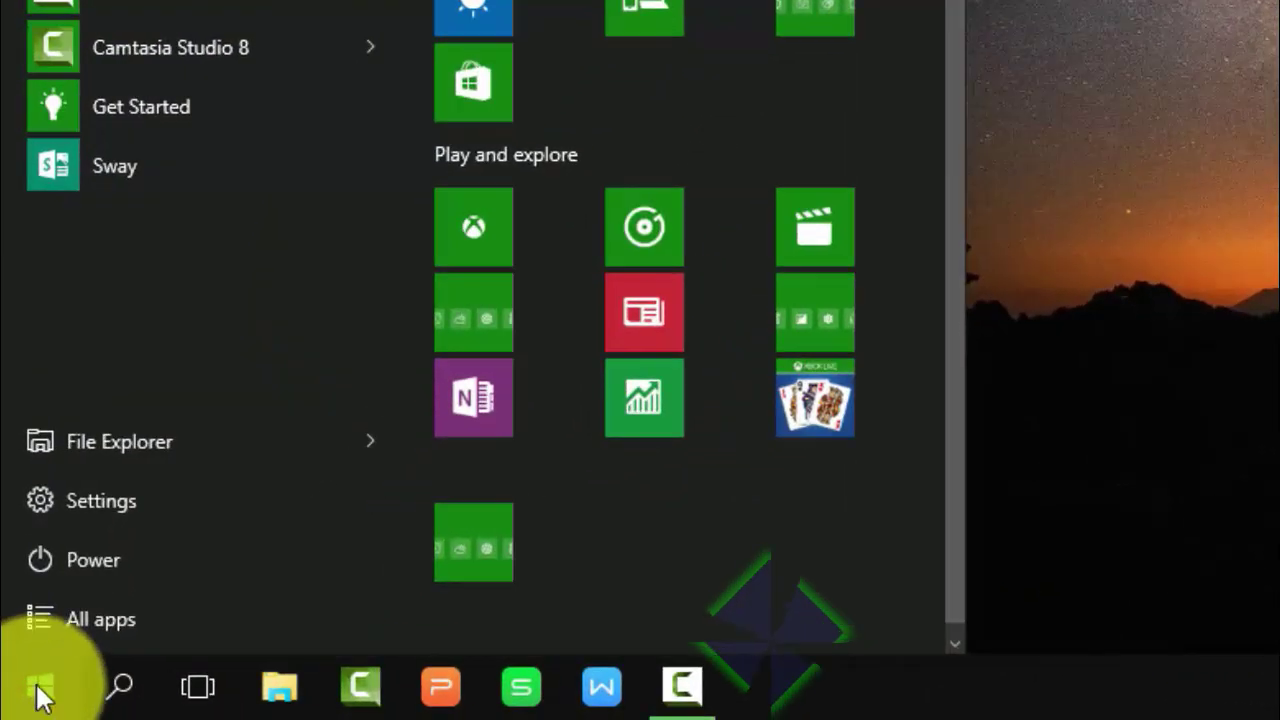
pyautogui.rightClick(110, 700)
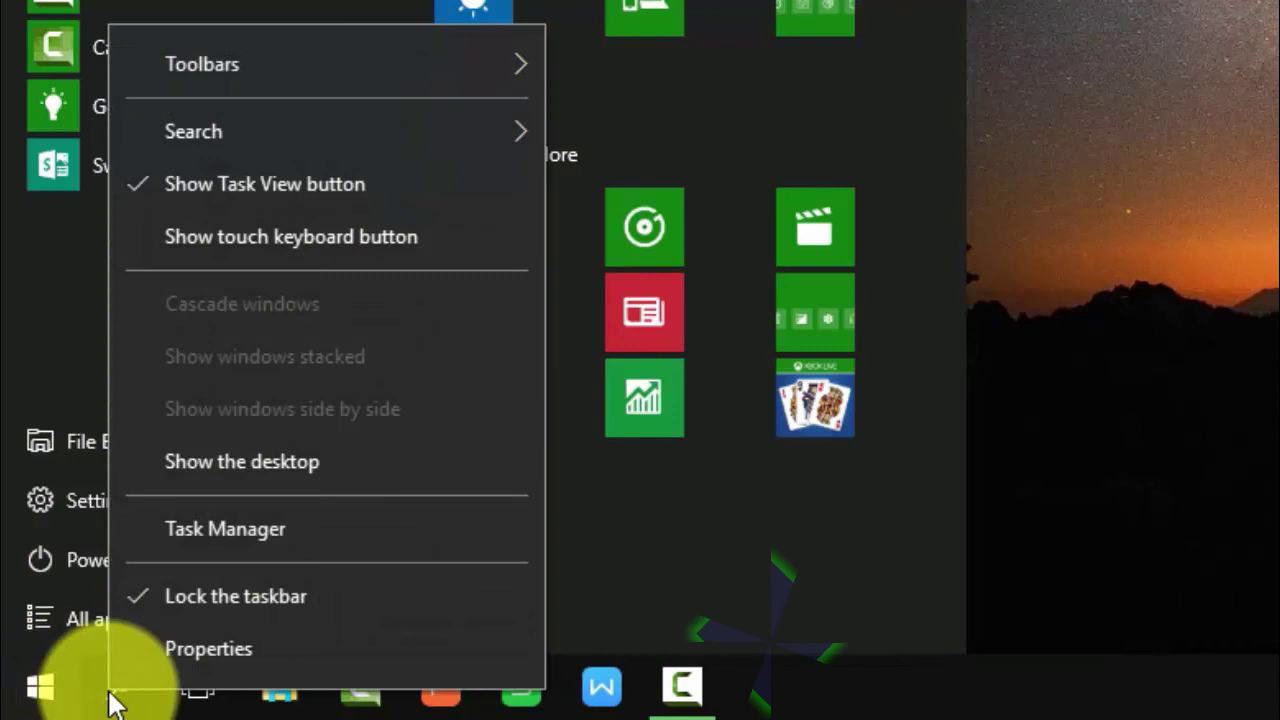
pyautogui.click(110, 702)
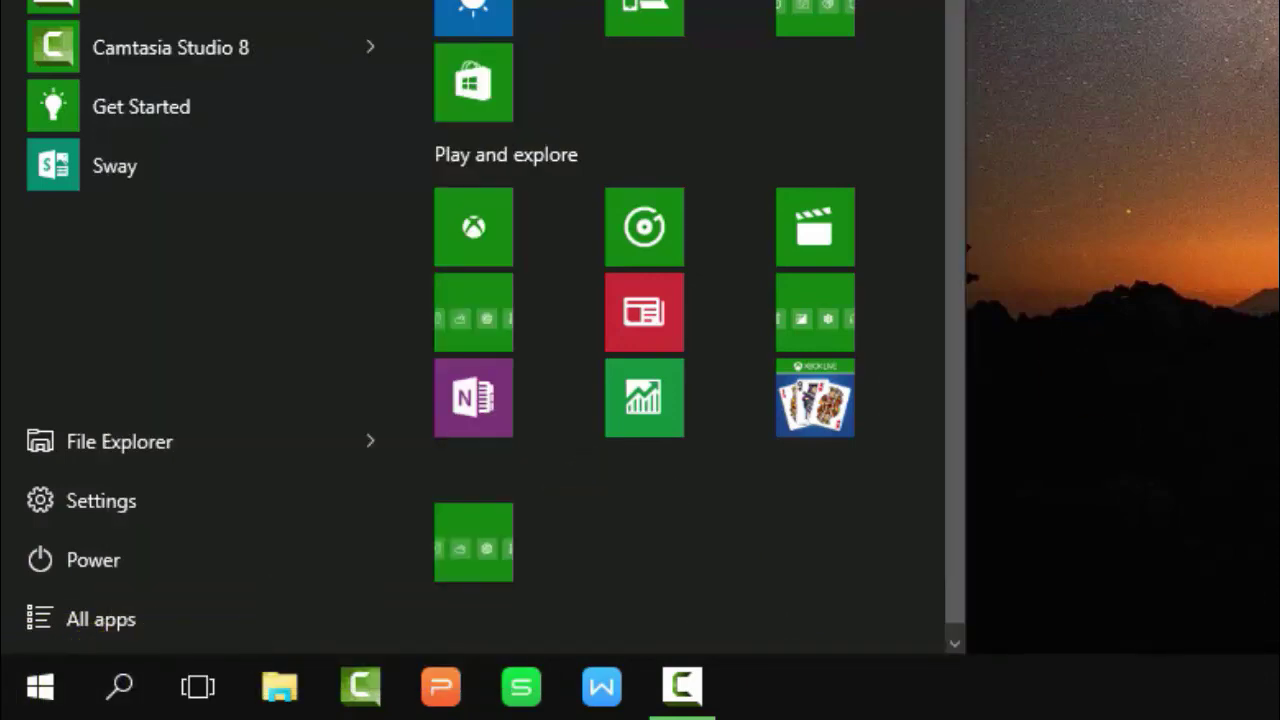
pyautogui.press('Escape')
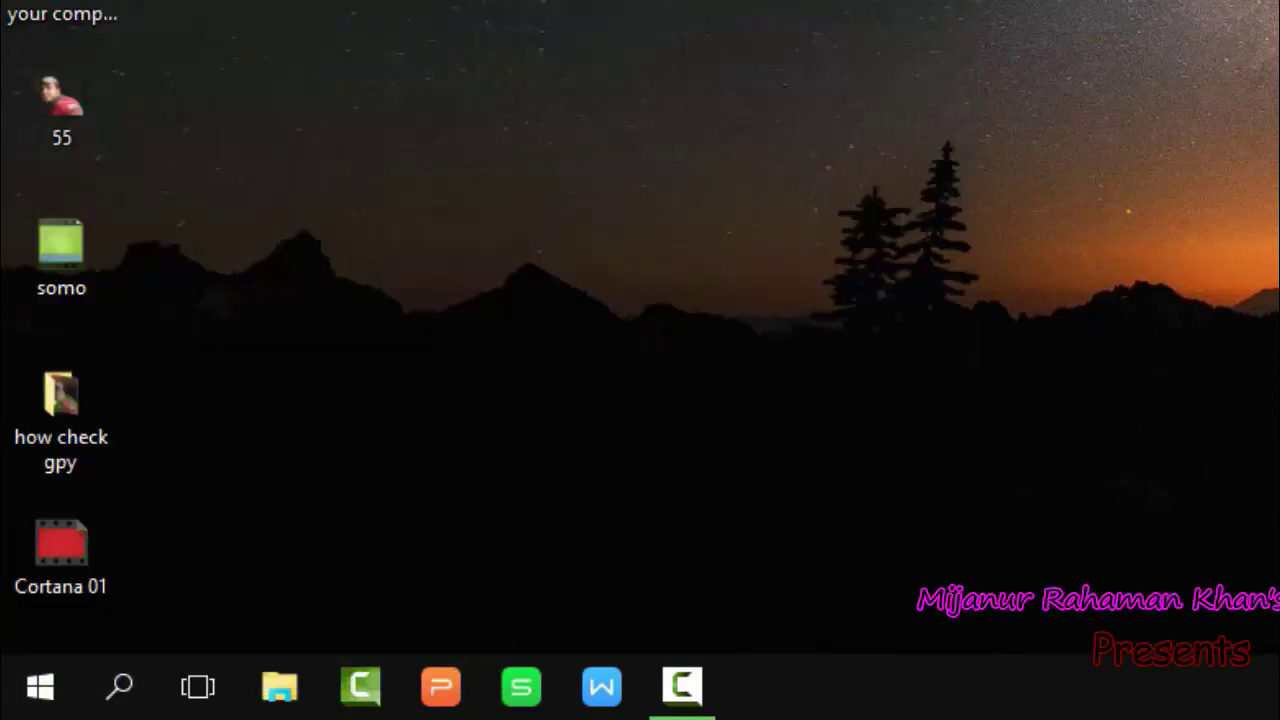